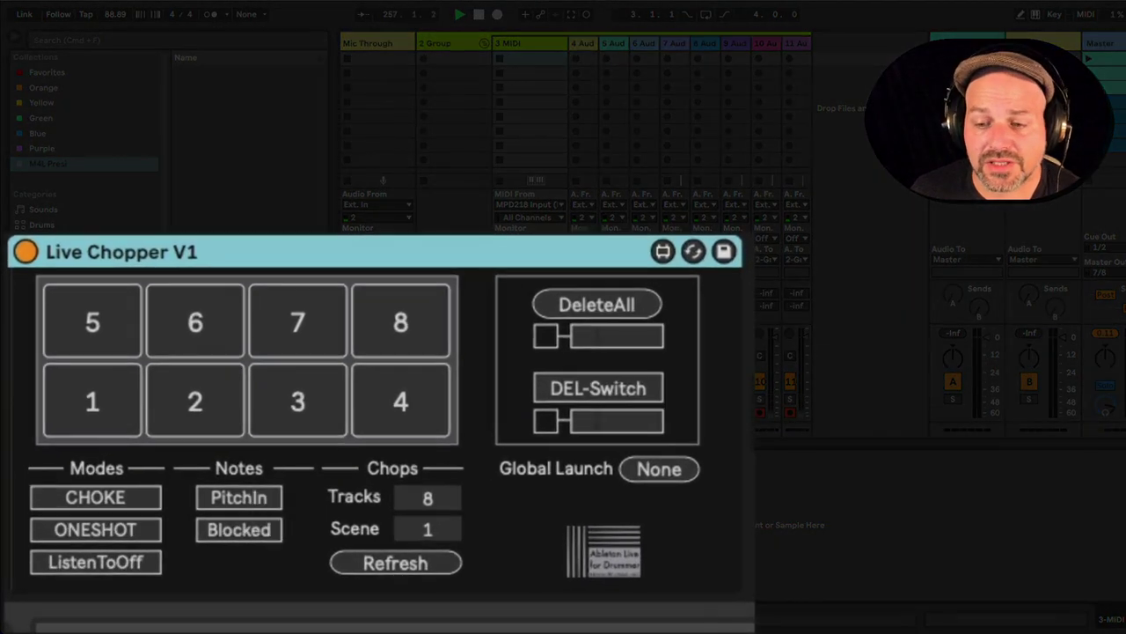
Step: Show the pads' note assignments in Live Chopper and assign pad 1 to note G#1 from the controller
{"action": "left_click", "coordinate": [247, 496]}
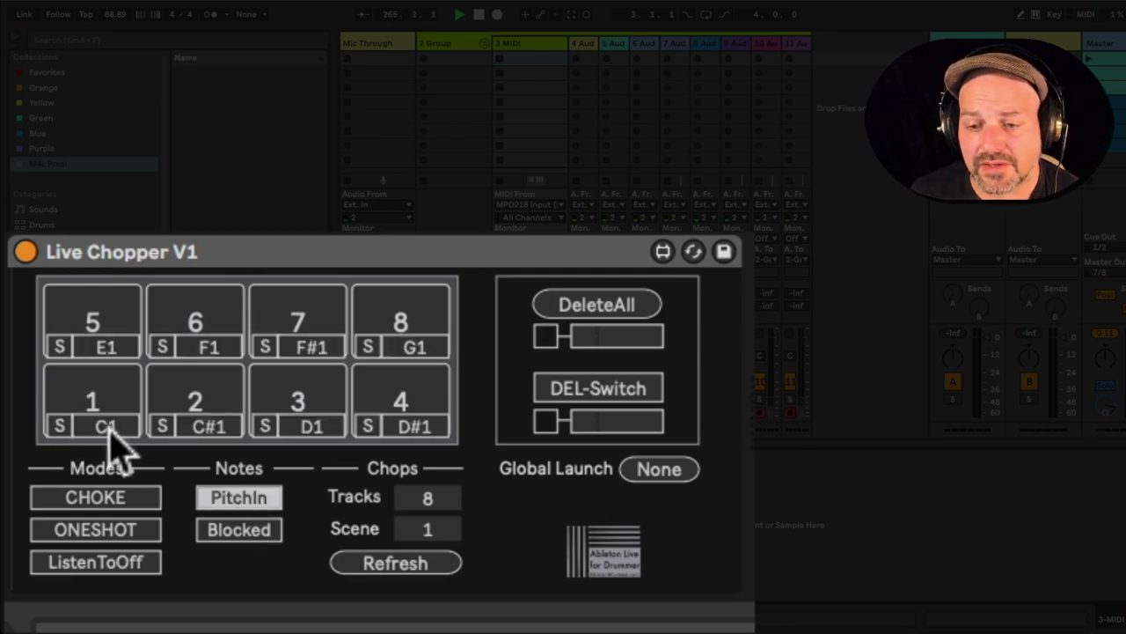
{"action": "left_click", "coordinate": [62, 428]}
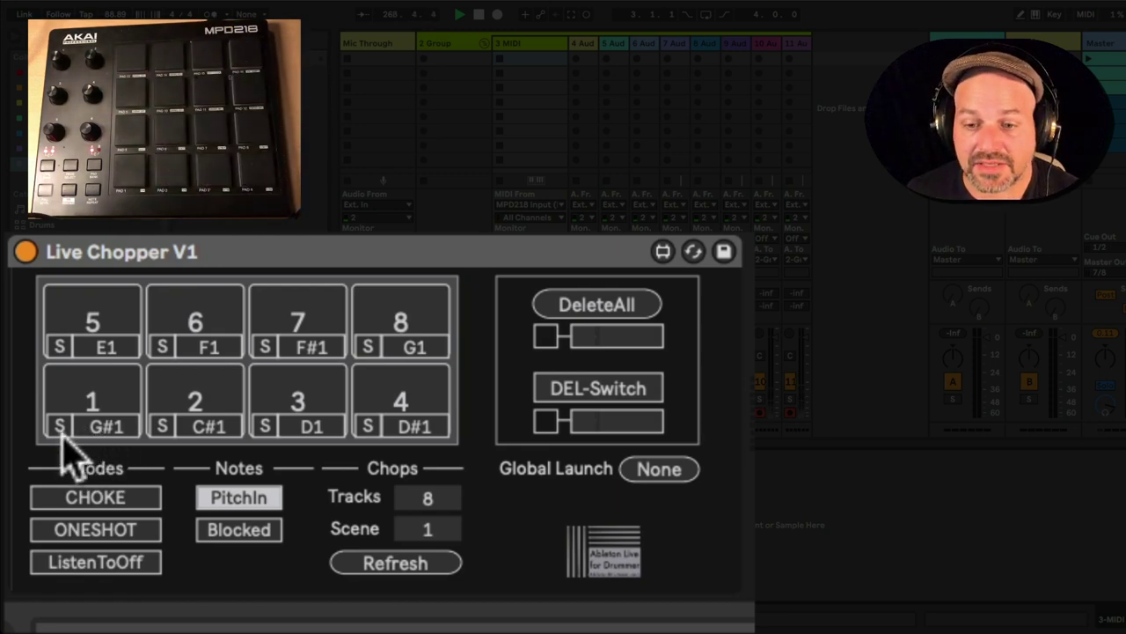
{"action": "left_click", "coordinate": [59, 428]}
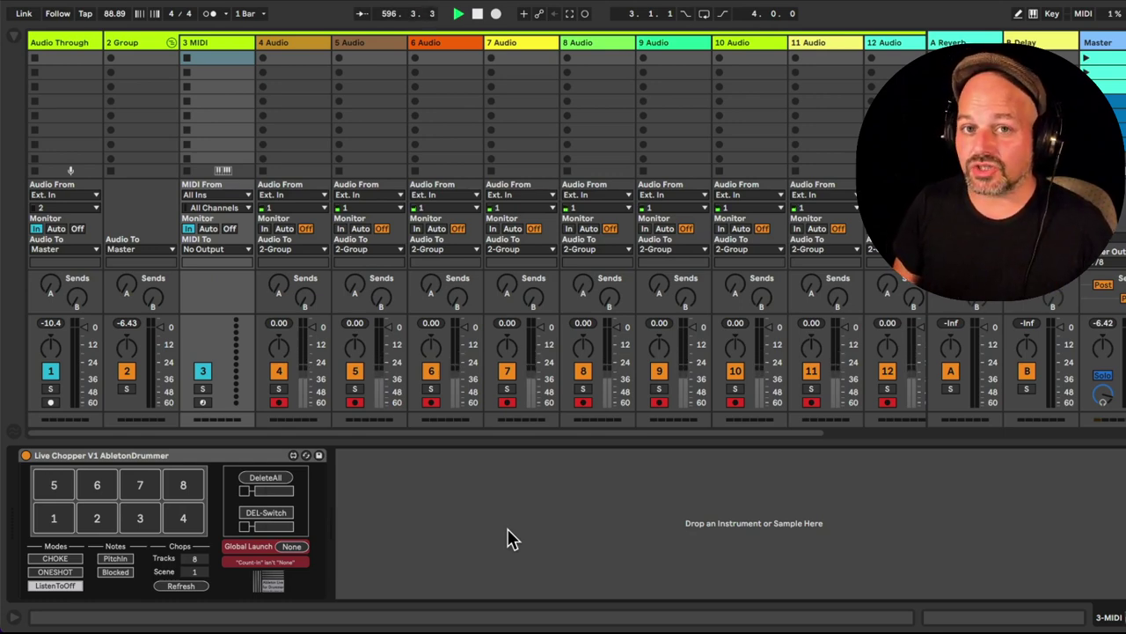
Step: Set the global launch quantization to None, try 8 Bars, and reset it to None from Live Chopper's Global Launch control
{"action": "left_click", "coordinate": [249, 13]}
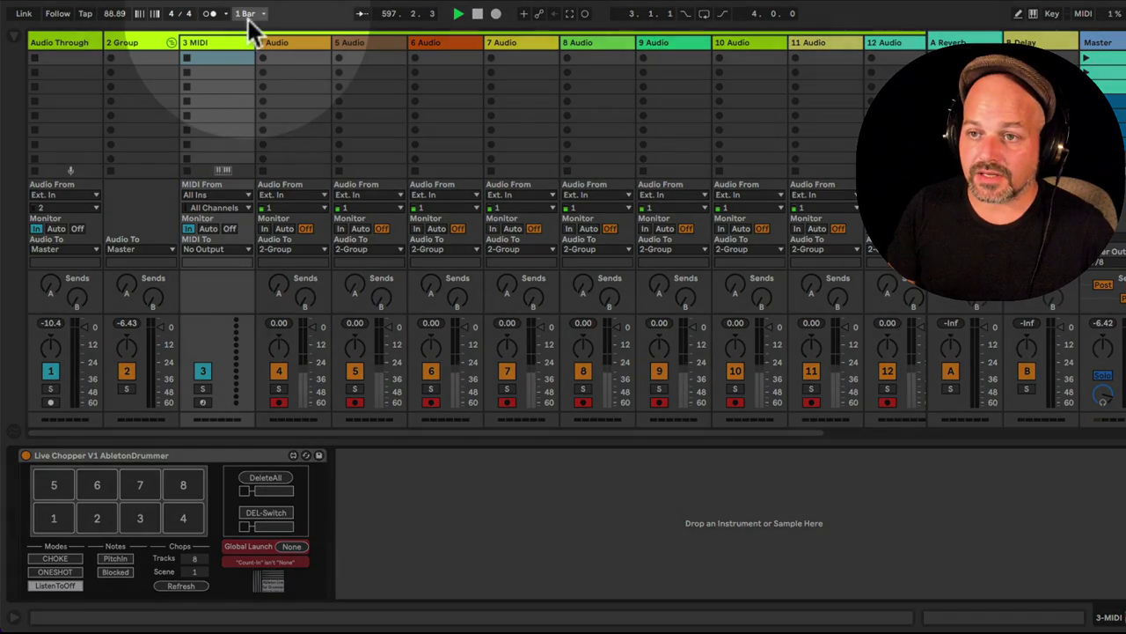
{"action": "left_click", "coordinate": [251, 28]}
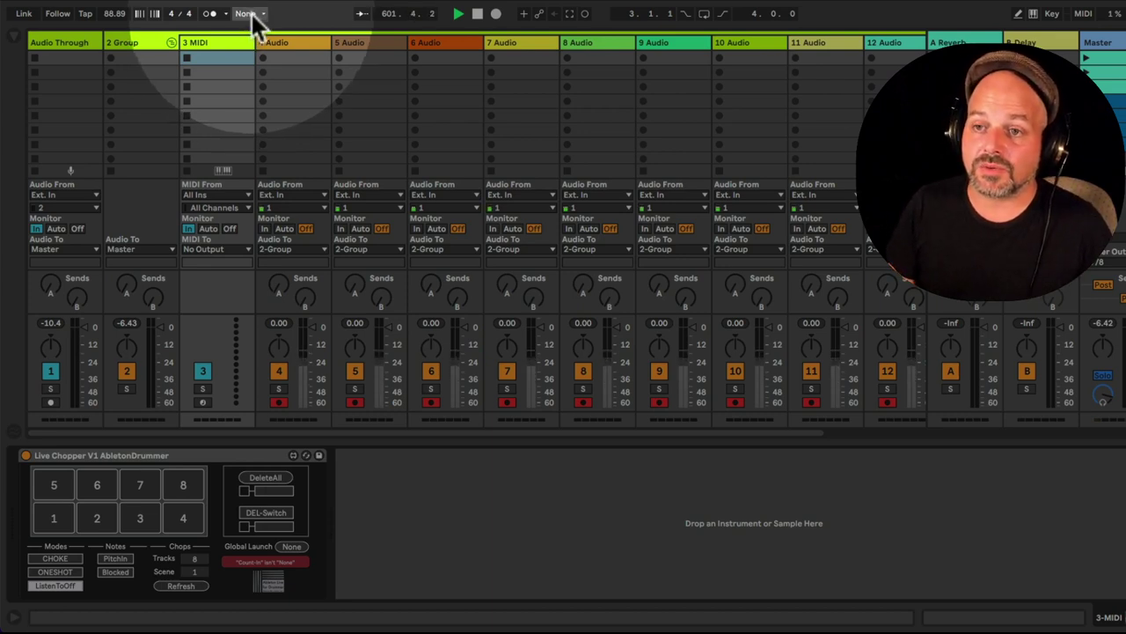
{"action": "left_click", "coordinate": [250, 13]}
{"action": "left_click", "coordinate": [254, 42]}
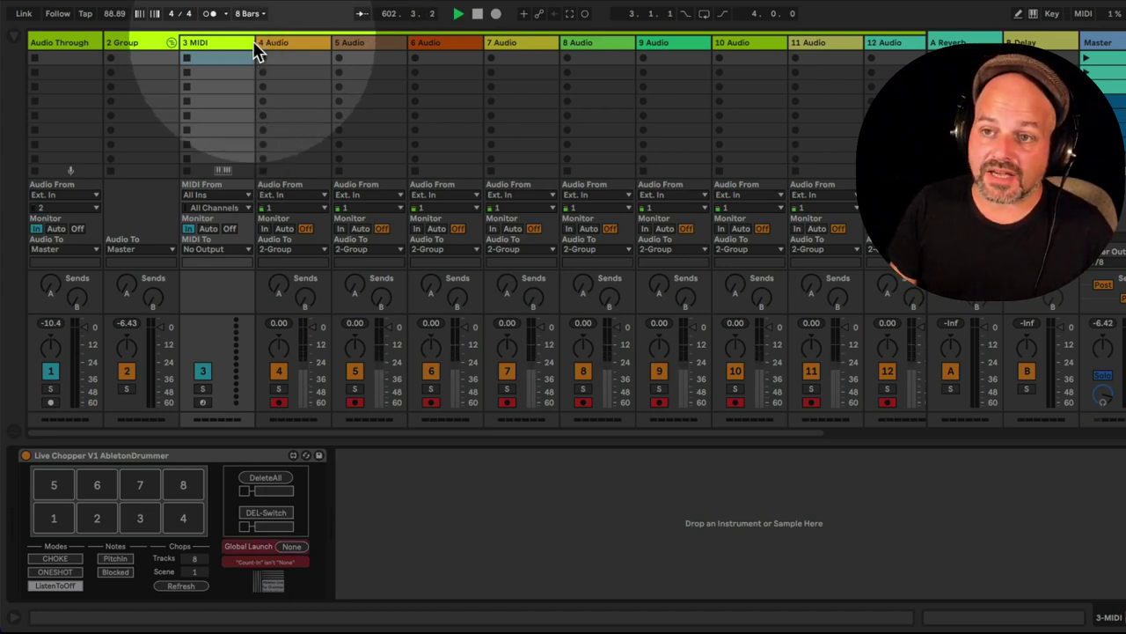
{"action": "left_click", "coordinate": [296, 548]}
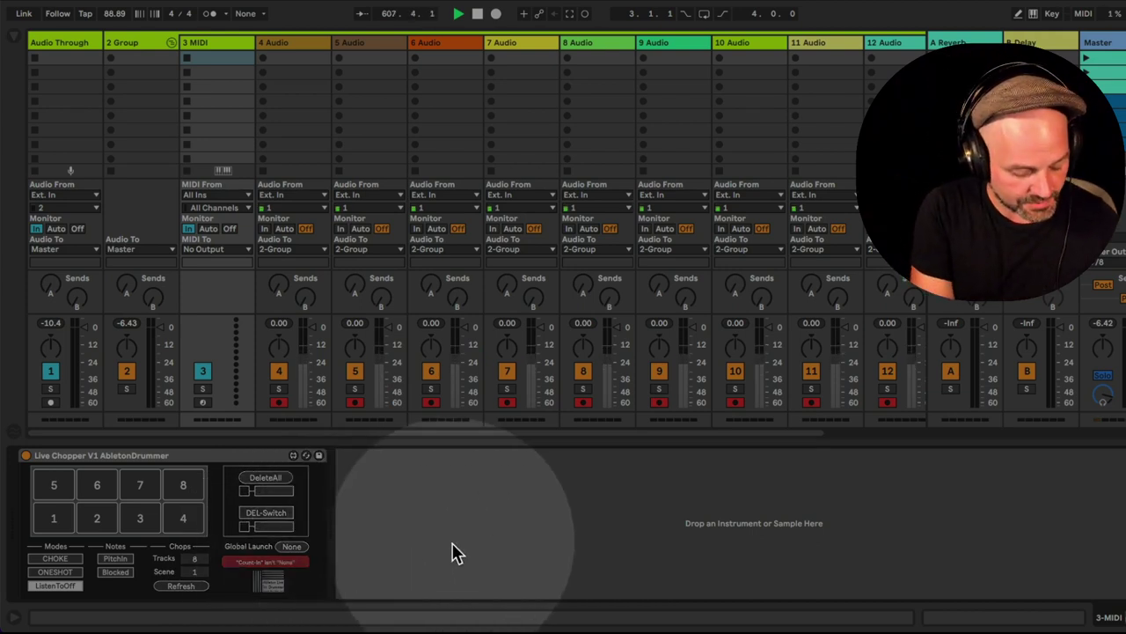
Step: Set the Count-In to None in the recording preferences, also trying 1 Bar in between
{"action": "key", "text": "ctrl+m"}
{"action": "key", "text": "ctrl+m"}
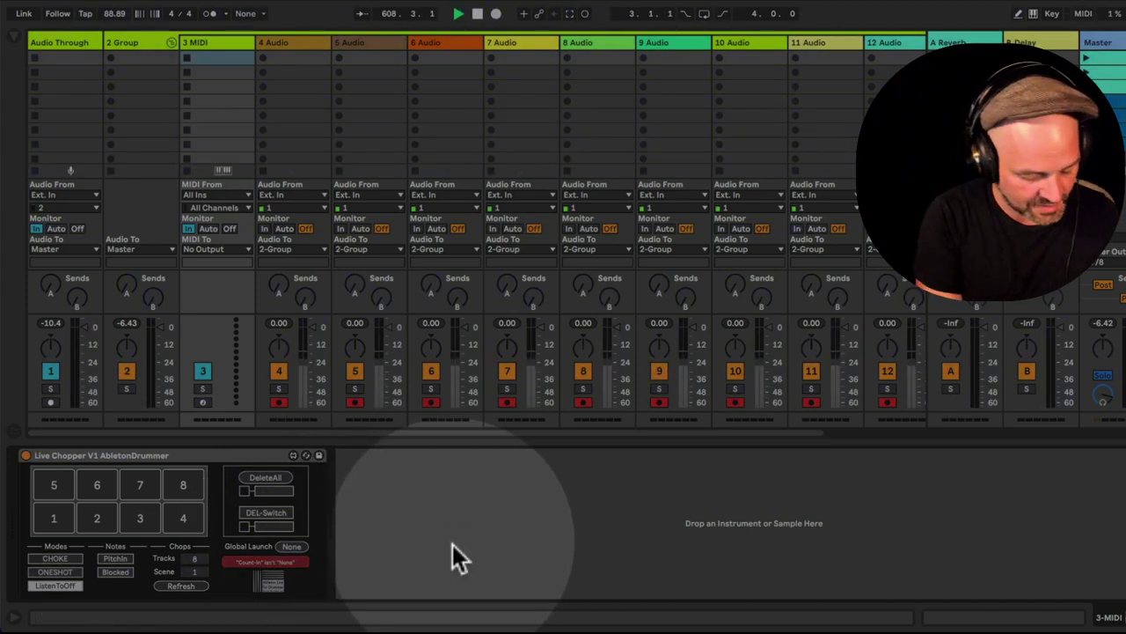
{"action": "key", "text": "ctrl+comma"}
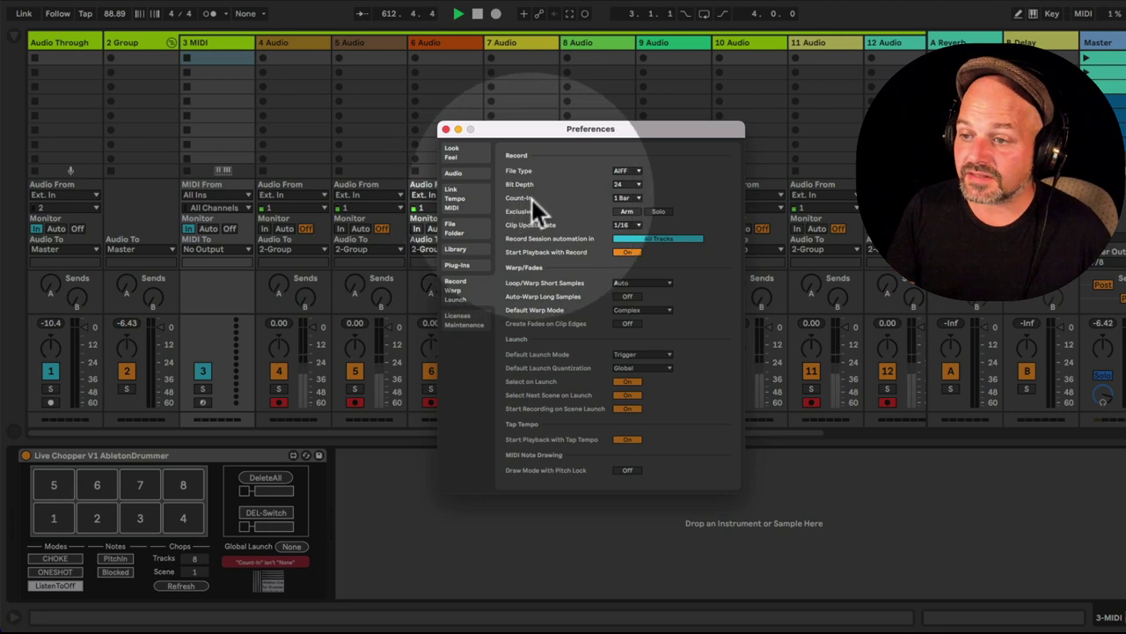
{"action": "left_click", "coordinate": [628, 199]}
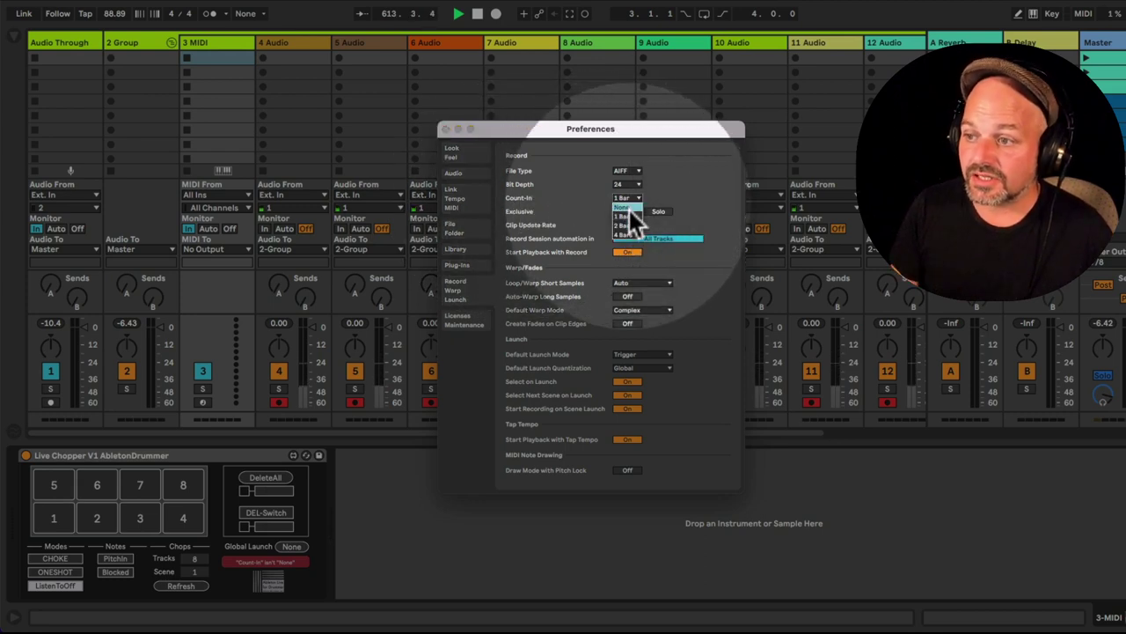
{"action": "left_click", "coordinate": [629, 207]}
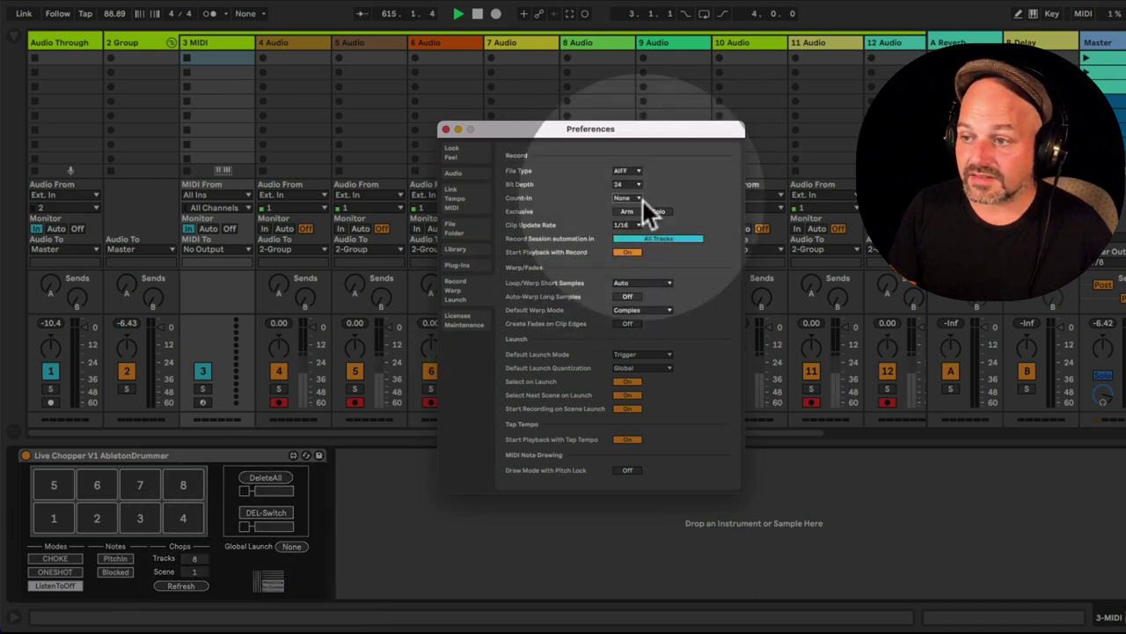
{"action": "left_click", "coordinate": [634, 200]}
{"action": "left_click", "coordinate": [630, 214]}
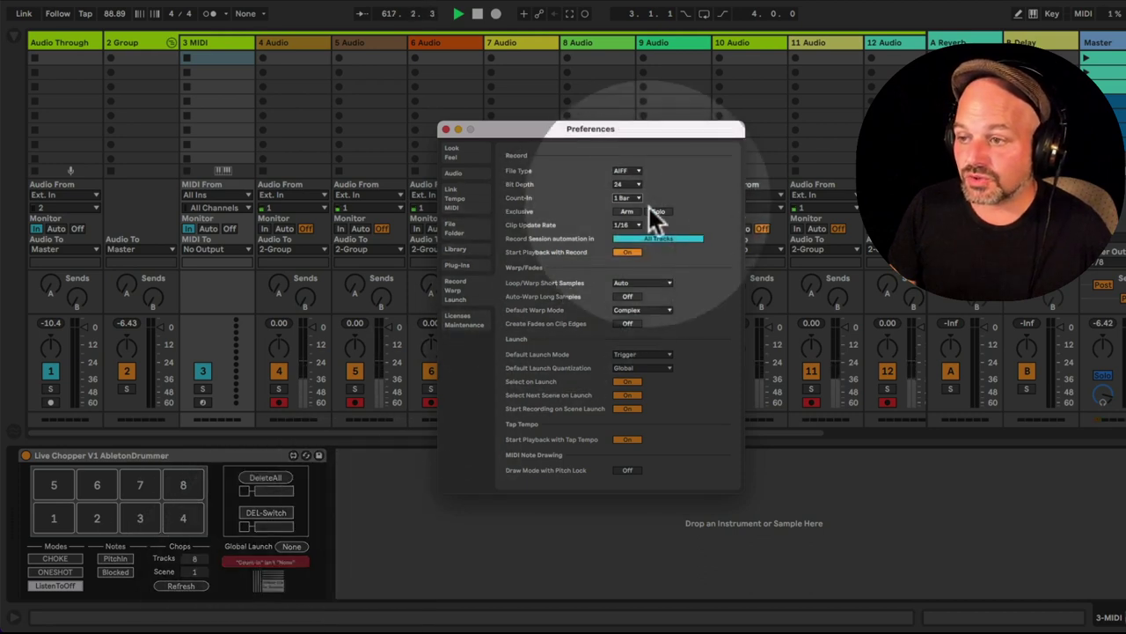
{"action": "left_click", "coordinate": [635, 198]}
{"action": "left_click", "coordinate": [628, 212]}
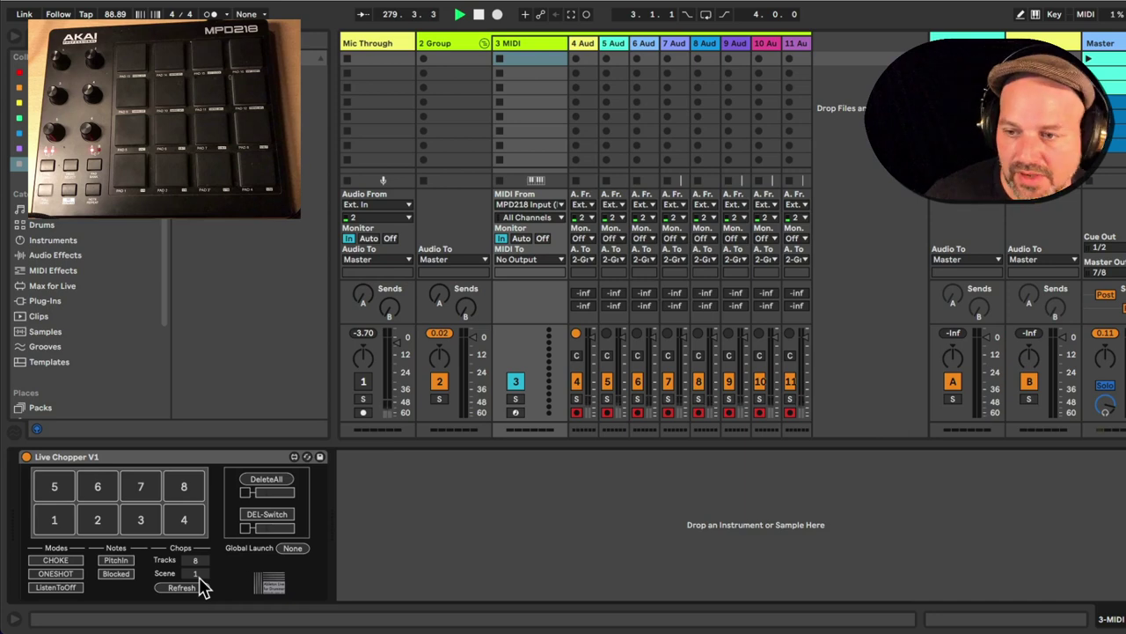
Step: Activate the Mic Through track while recording a chop into the first slot of 4 Audio, and deactivate it again
{"action": "left_click", "coordinate": [364, 382]}
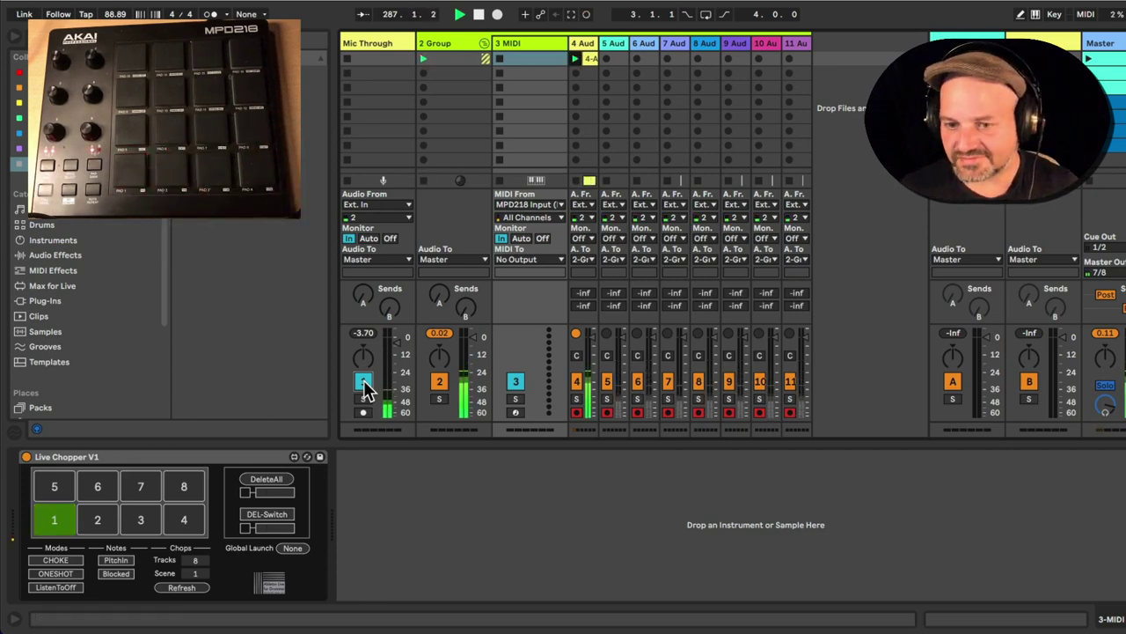
{"action": "left_click", "coordinate": [363, 381]}
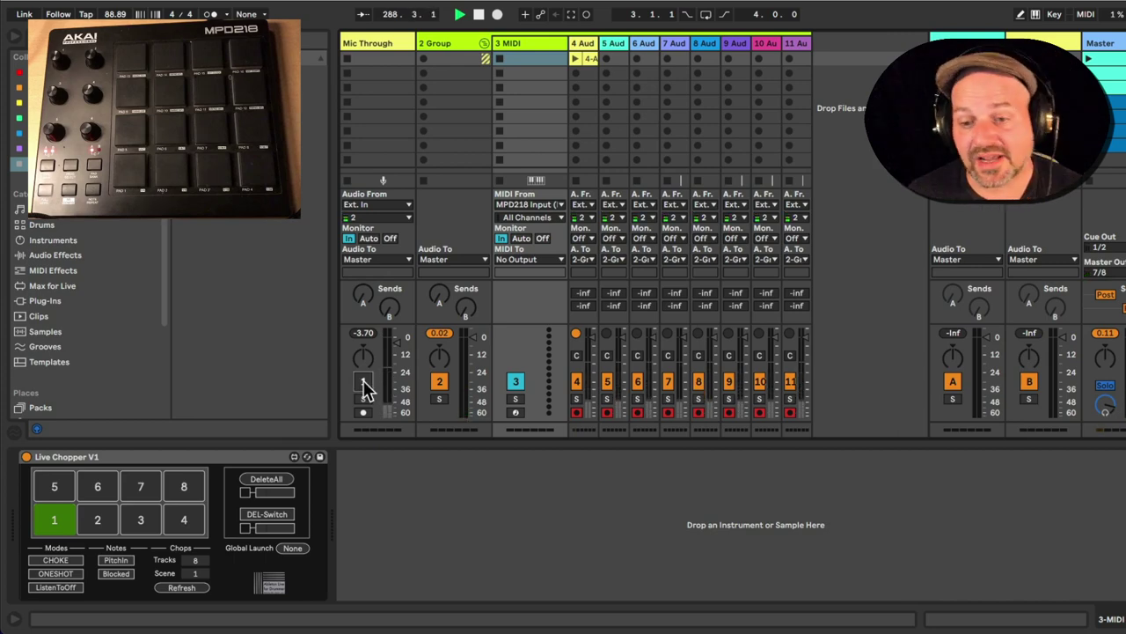
Step: Inspect the recorded clip on 4 Audio and return to the Live Chopper device on the 3 MIDI track
{"action": "left_click", "coordinate": [589, 59]}
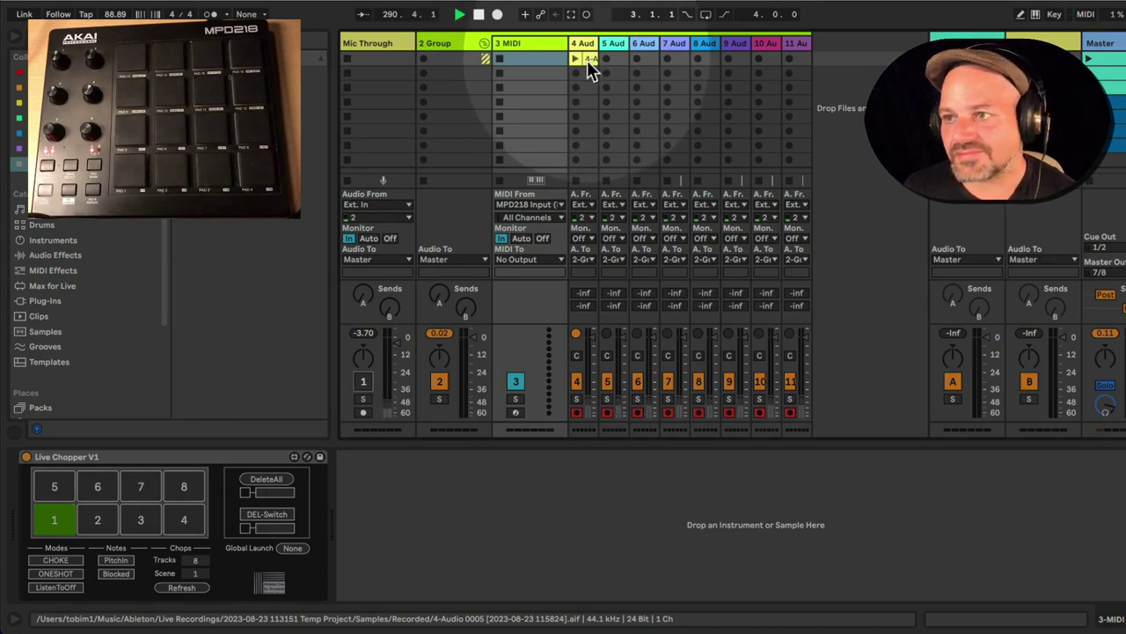
{"action": "left_click", "coordinate": [538, 43]}
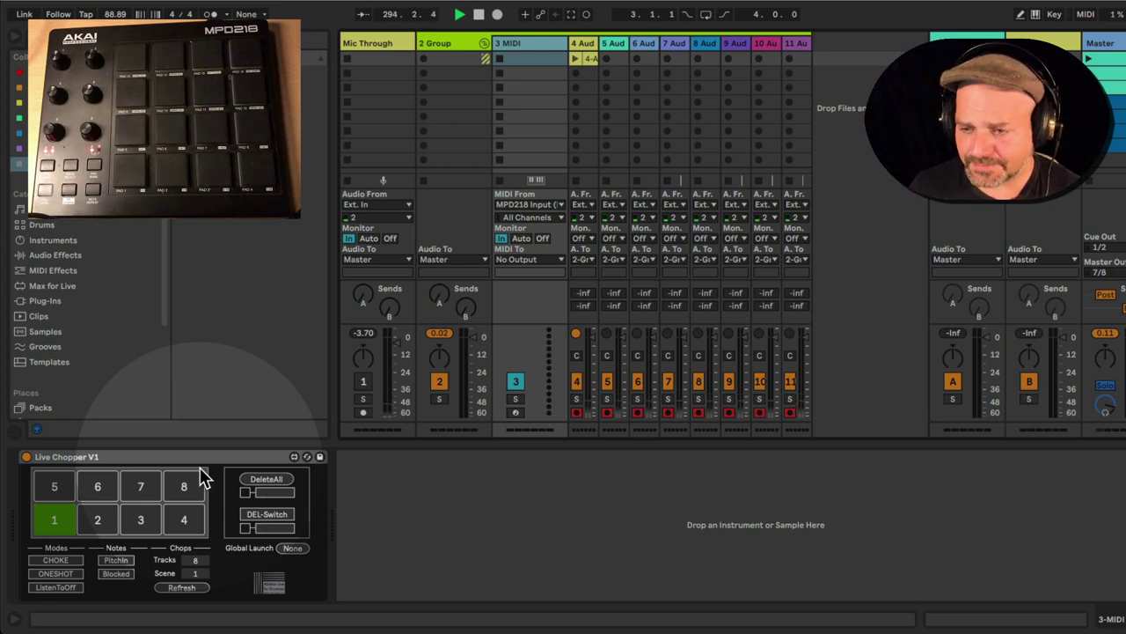
{"action": "left_click", "coordinate": [588, 57]}
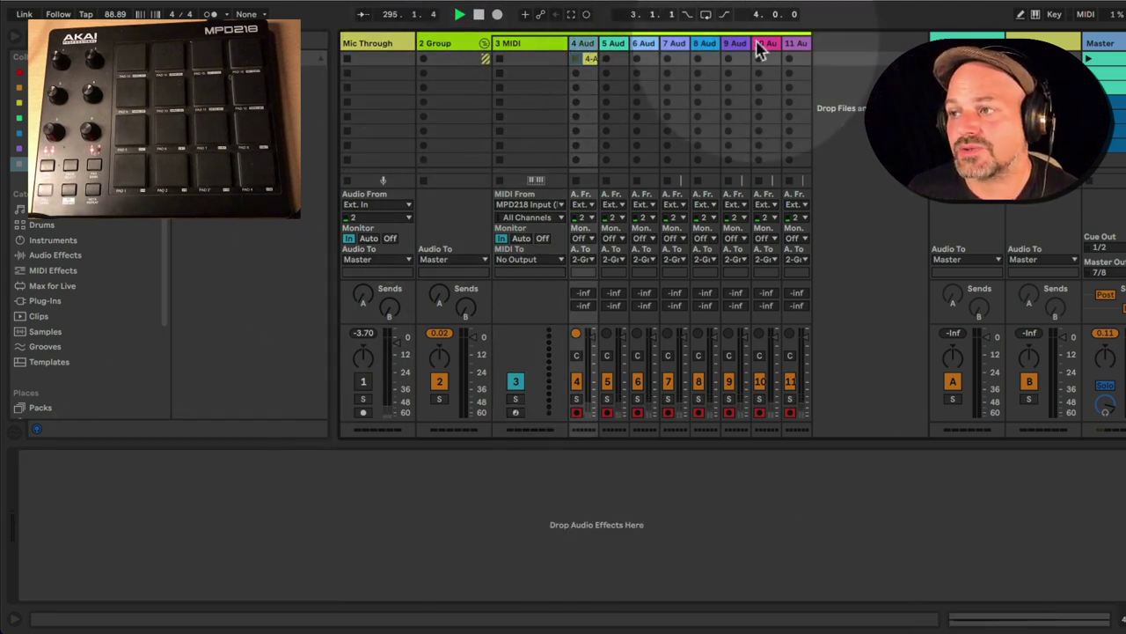
{"action": "left_click", "coordinate": [528, 48]}
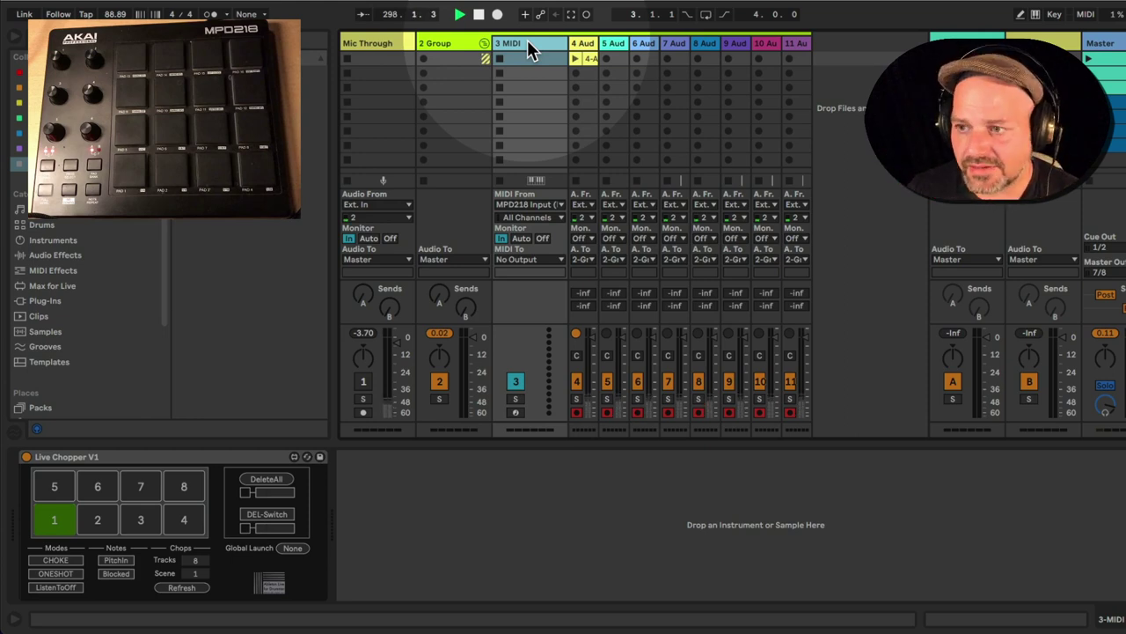
Step: Widen the 4 Audio track to check its Ext. In and Monitor Off settings, and test Mic Through on and off
{"action": "left_click", "coordinate": [613, 46]}
{"action": "left_click_drag", "start_coordinate": [599, 44], "coordinate": [676, 46]}
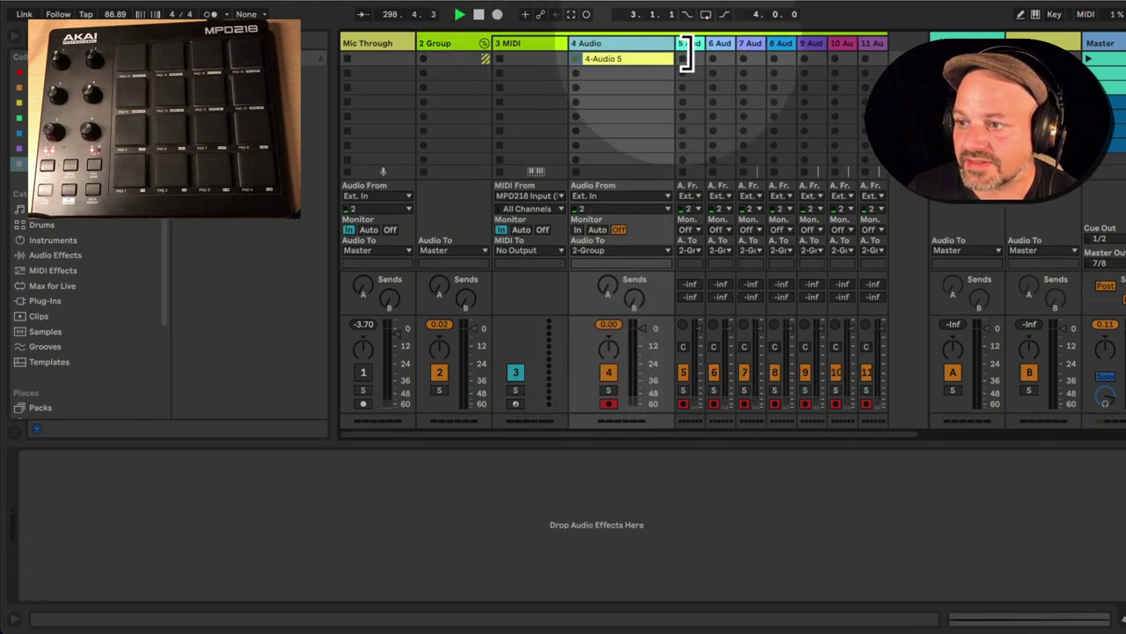
{"action": "left_click", "coordinate": [610, 197]}
{"action": "left_click", "coordinate": [611, 206]}
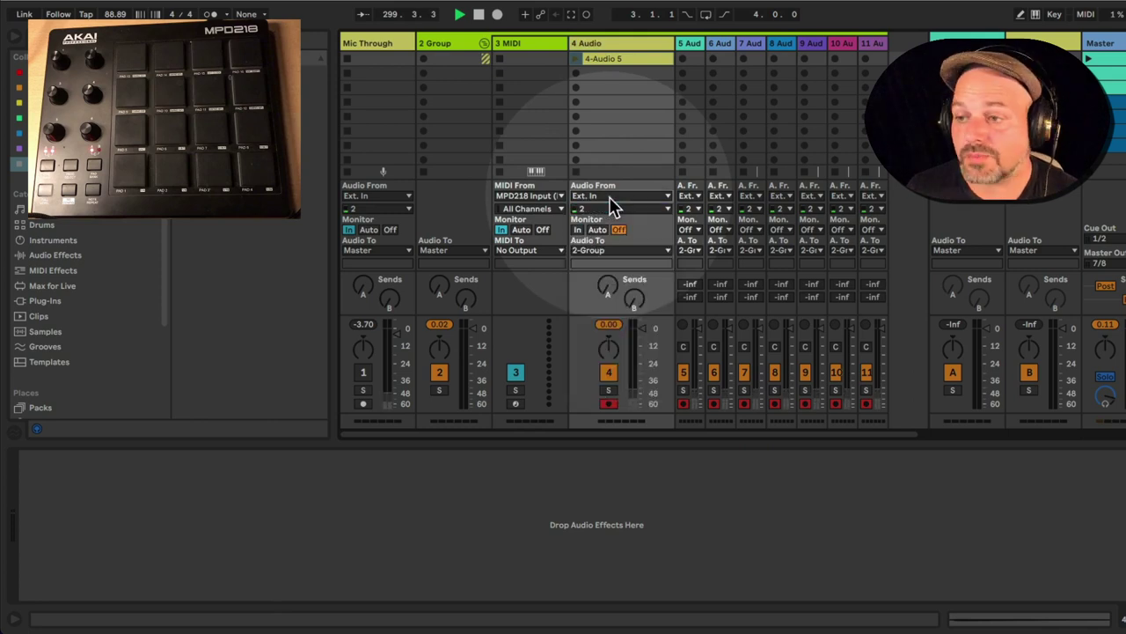
{"action": "left_click", "coordinate": [617, 231]}
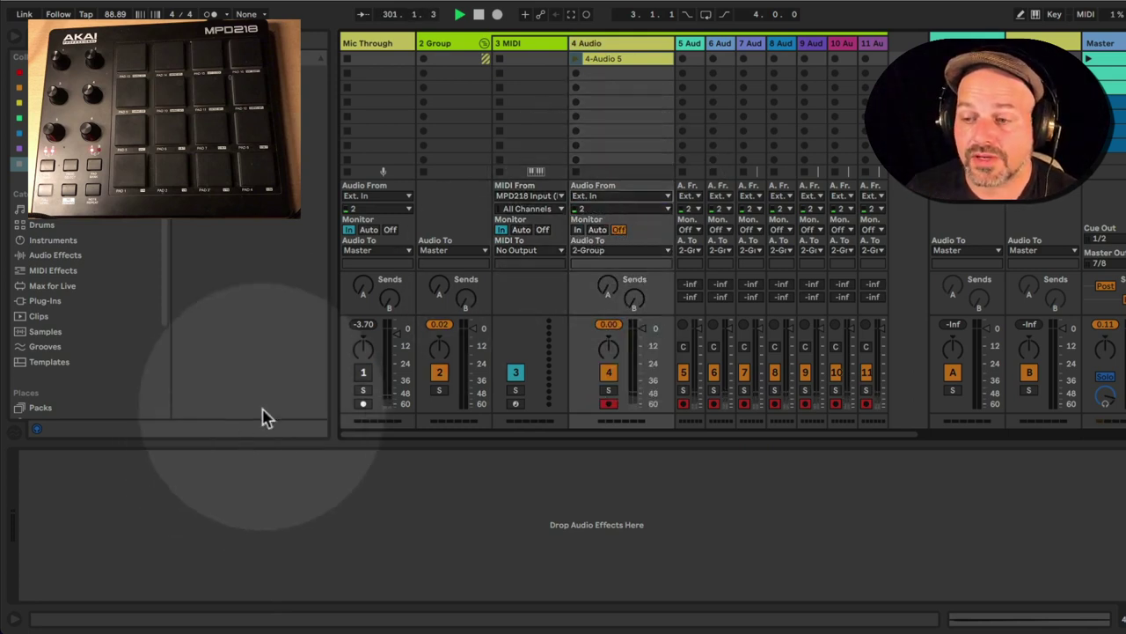
{"action": "left_click", "coordinate": [364, 373]}
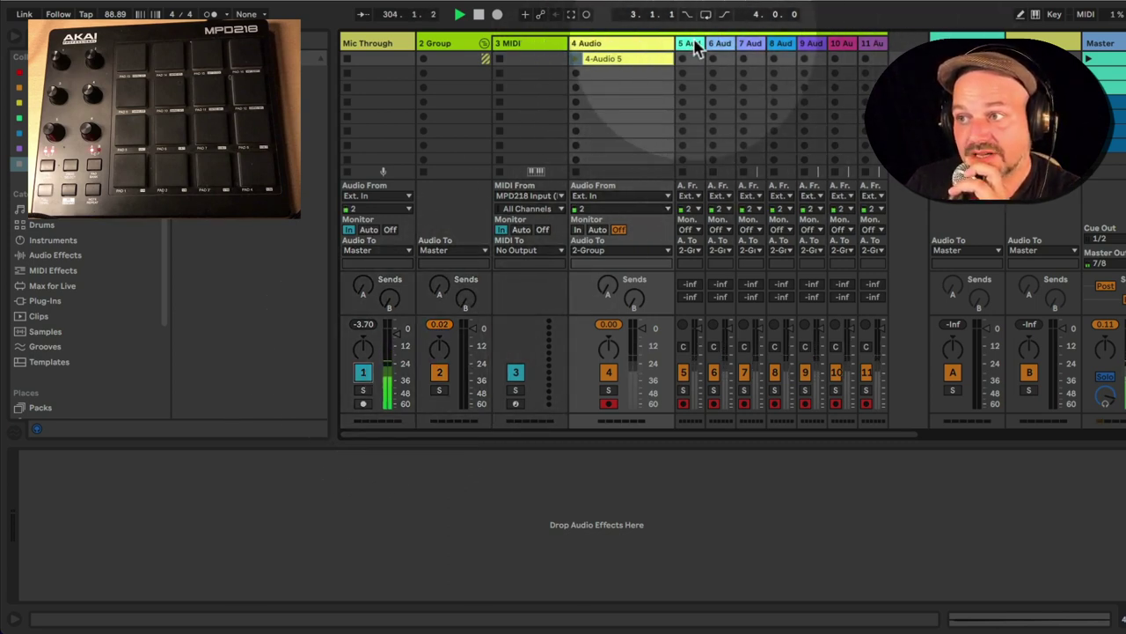
{"action": "left_click", "coordinate": [364, 375]}
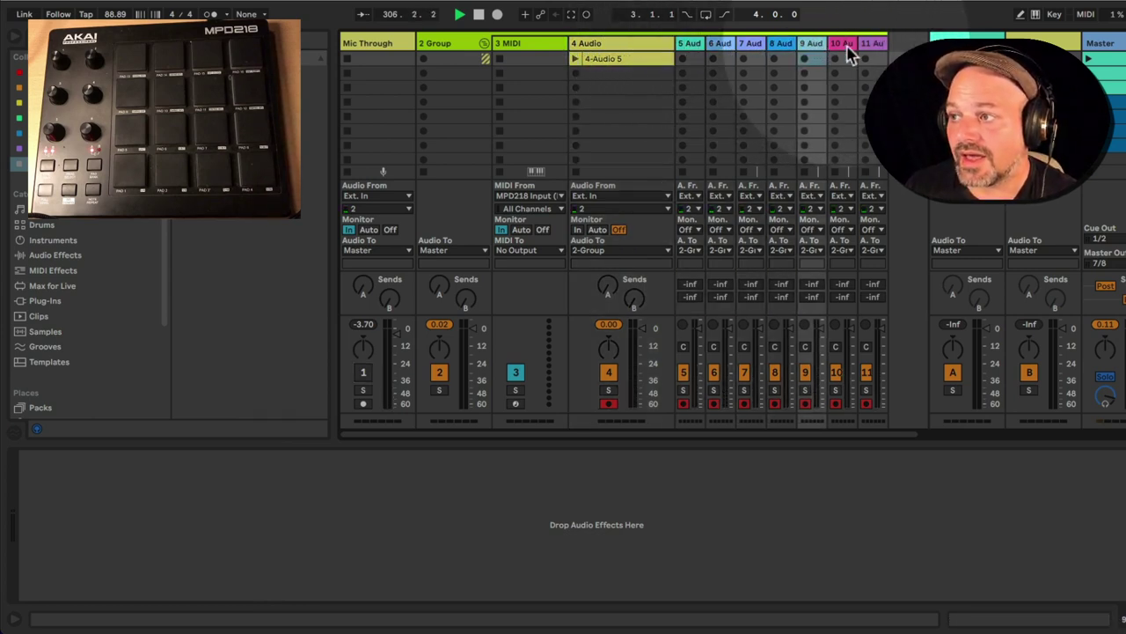
Step: Narrow the 4 Audio track to its minimum width and show the Live Chopper device on 3 MIDI
{"action": "left_click_drag", "start_coordinate": [675, 48], "coordinate": [621, 53]}
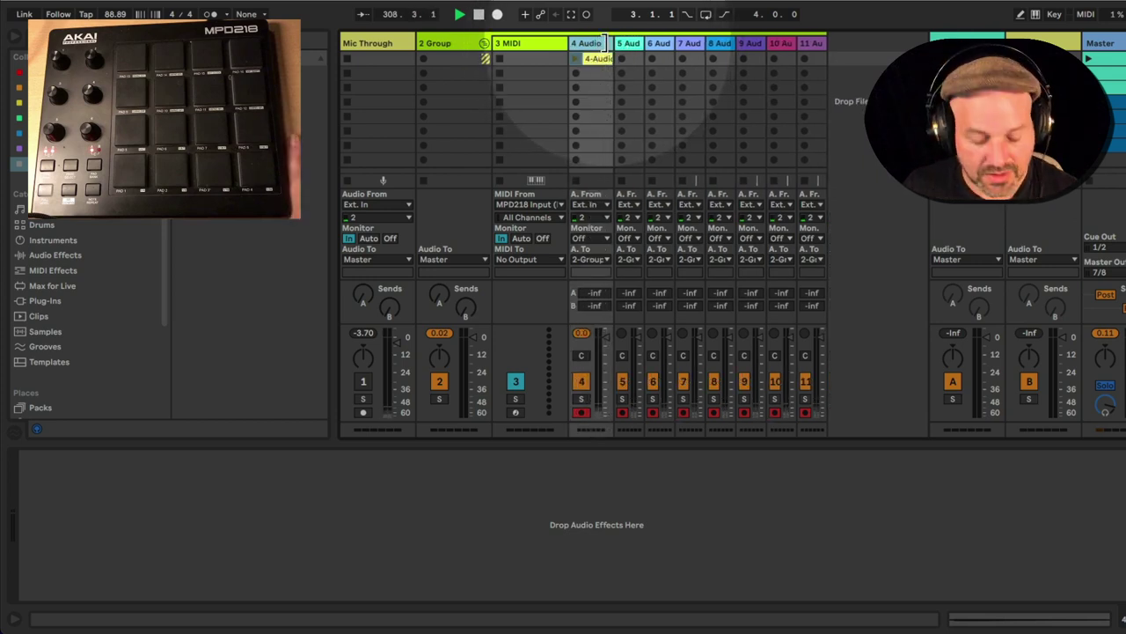
{"action": "left_click_drag", "start_coordinate": [605, 43], "coordinate": [611, 54]}
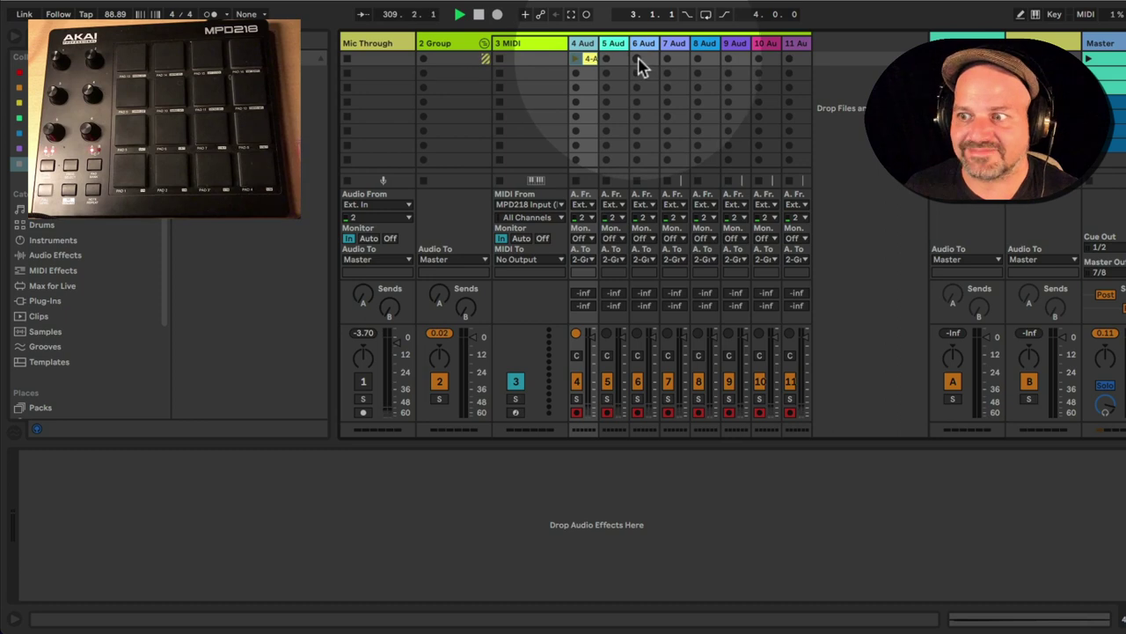
{"action": "left_click", "coordinate": [543, 44]}
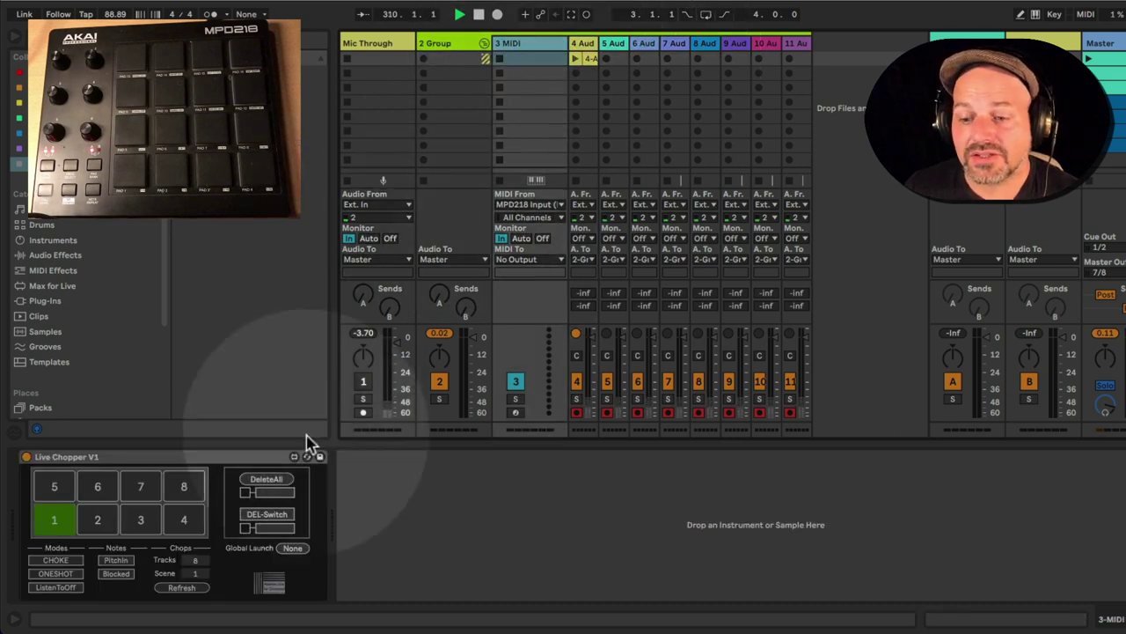
Step: Delete audio tracks 8 through 11 from the set
{"action": "left_click", "coordinate": [198, 563]}
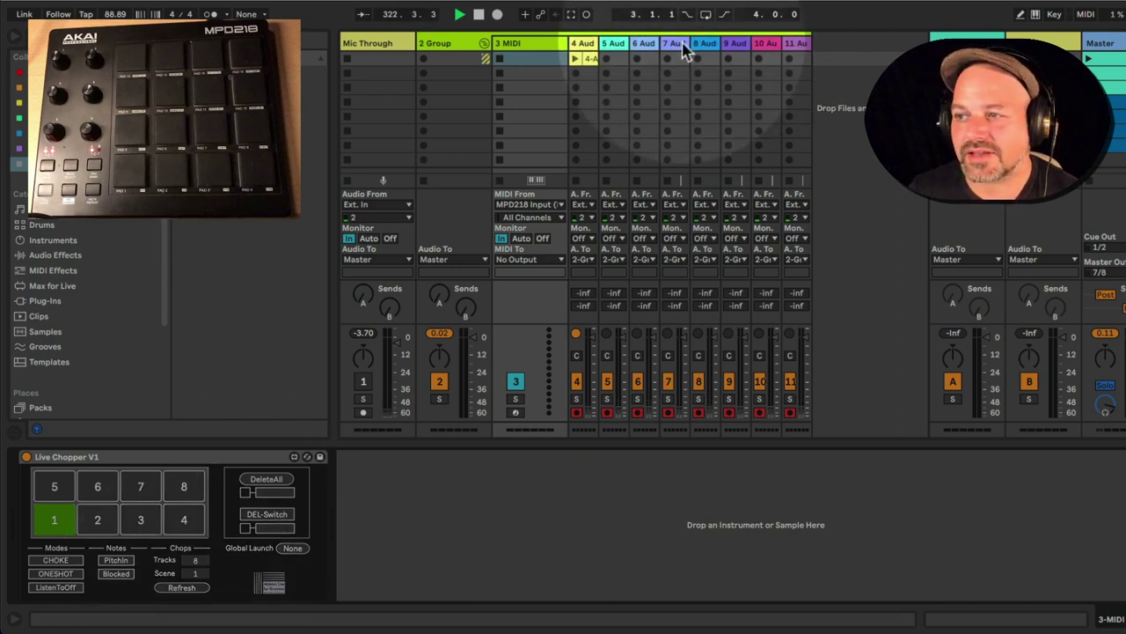
{"action": "left_click", "coordinate": [709, 48]}
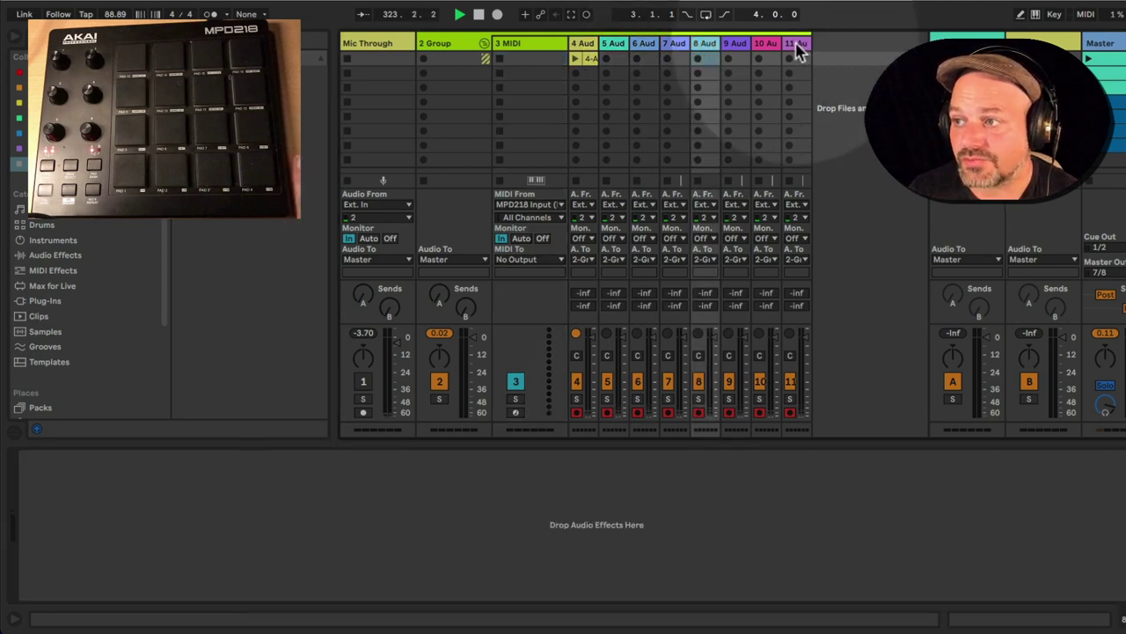
{"action": "left_click", "coordinate": [795, 44], "text": "shift"}
{"action": "key", "text": "Delete"}
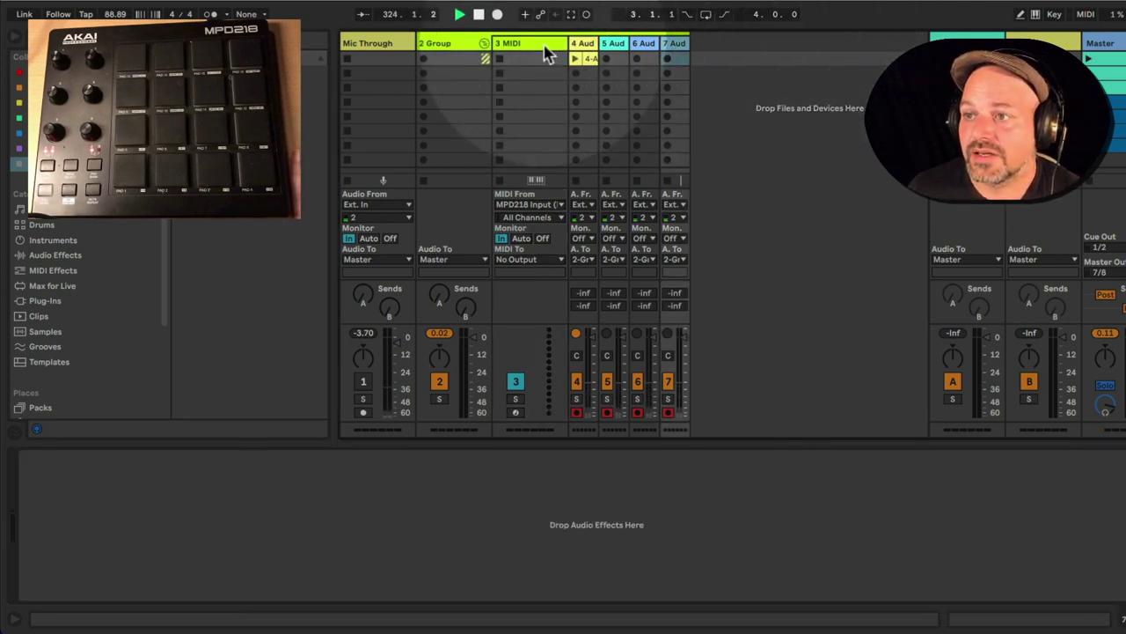
Step: Set Live Chopper's number of chop tracks to 4 and back to 8 on the 3 MIDI track
{"action": "left_click", "coordinate": [540, 46]}
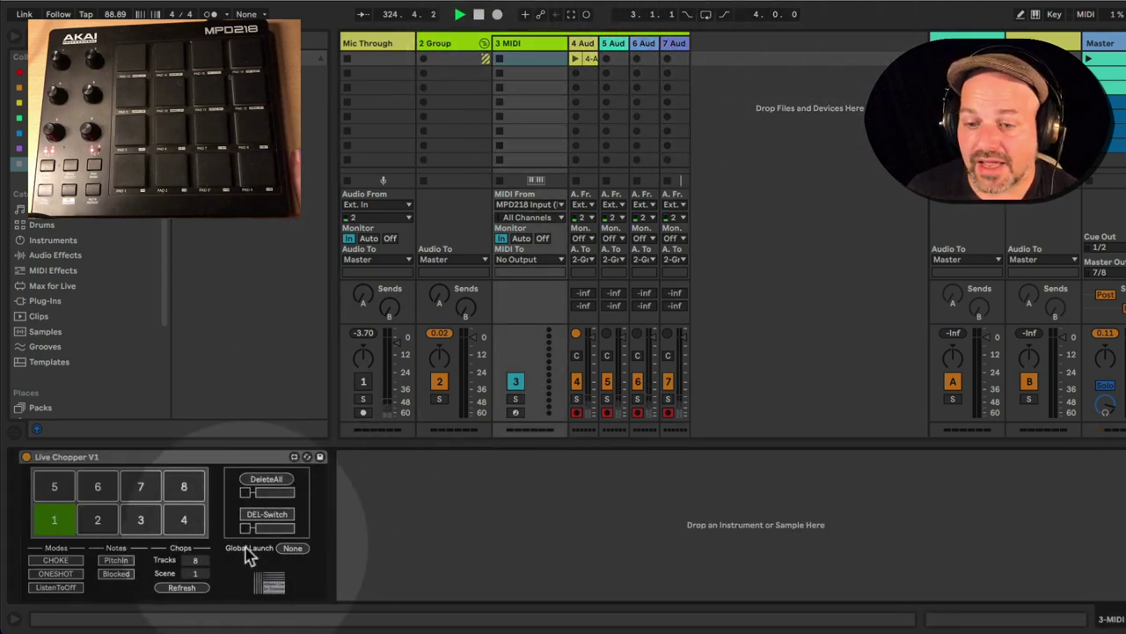
{"action": "type", "text": "4"}
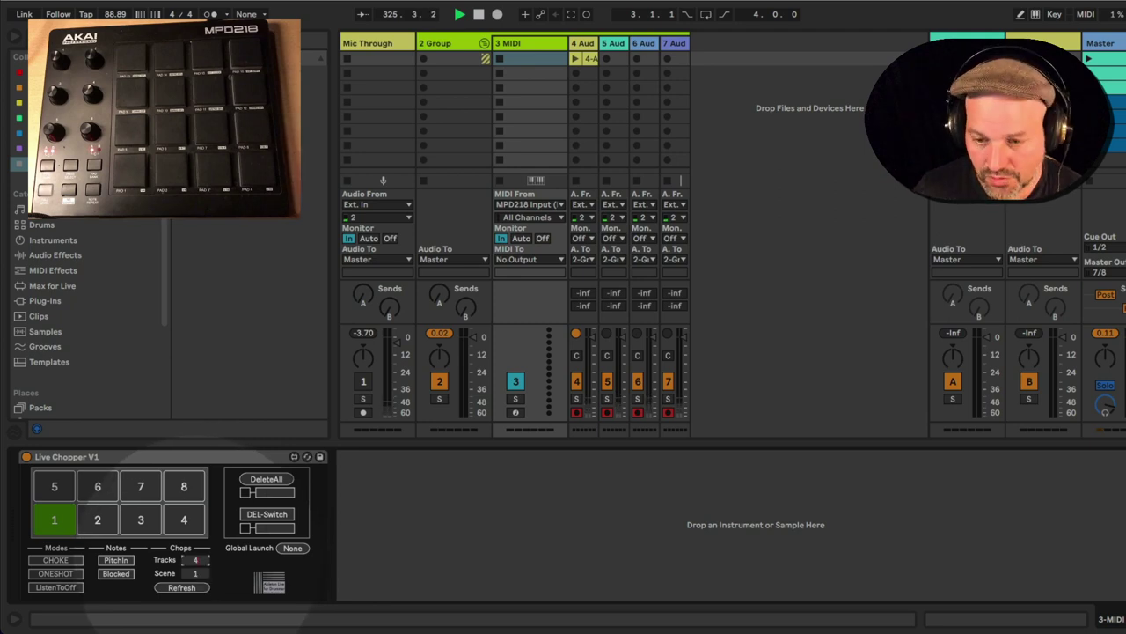
{"action": "key", "text": "Return"}
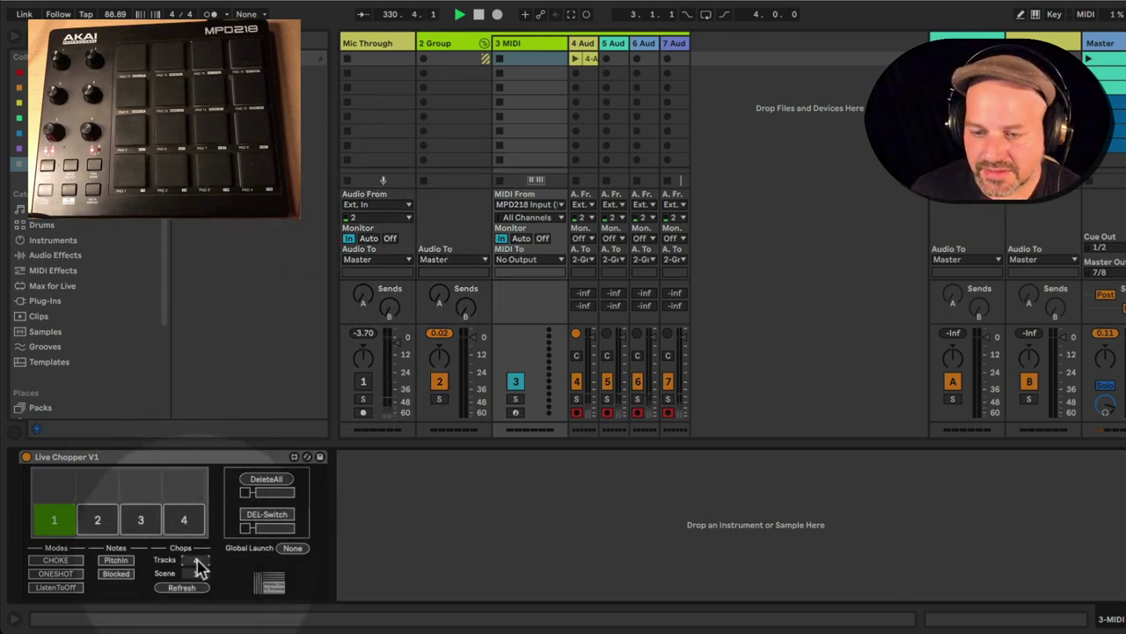
{"action": "type", "text": "8"}
{"action": "key", "text": "Return"}
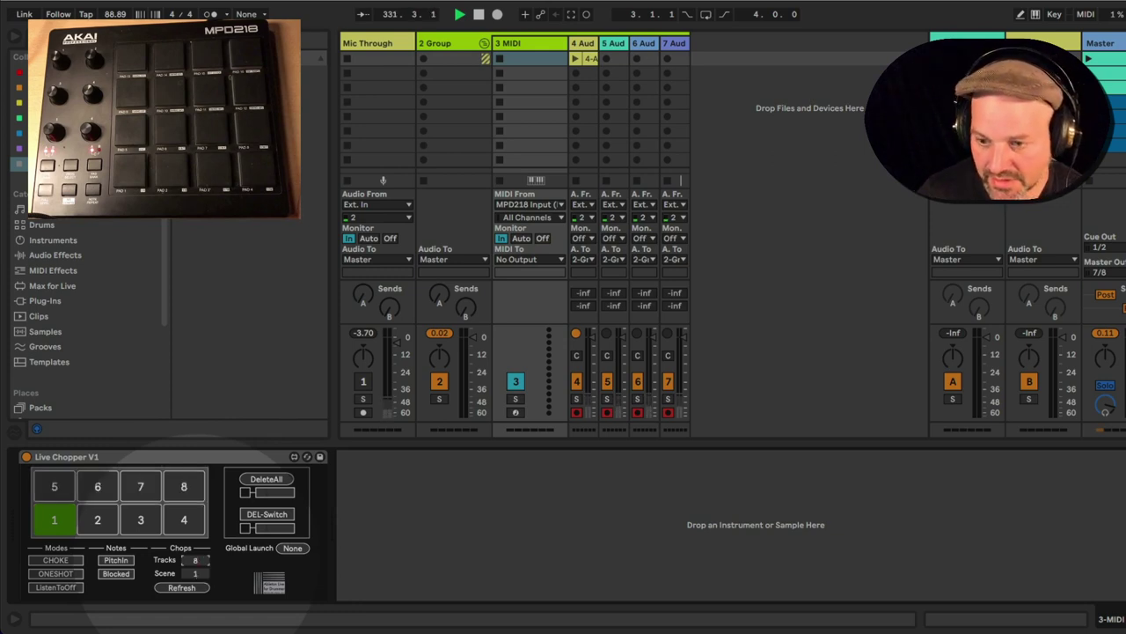
Step: Duplicate audio tracks 4 through 7 to create tracks 8 through 11
{"action": "left_click", "coordinate": [590, 44]}
{"action": "left_click", "coordinate": [675, 43], "text": "shift"}
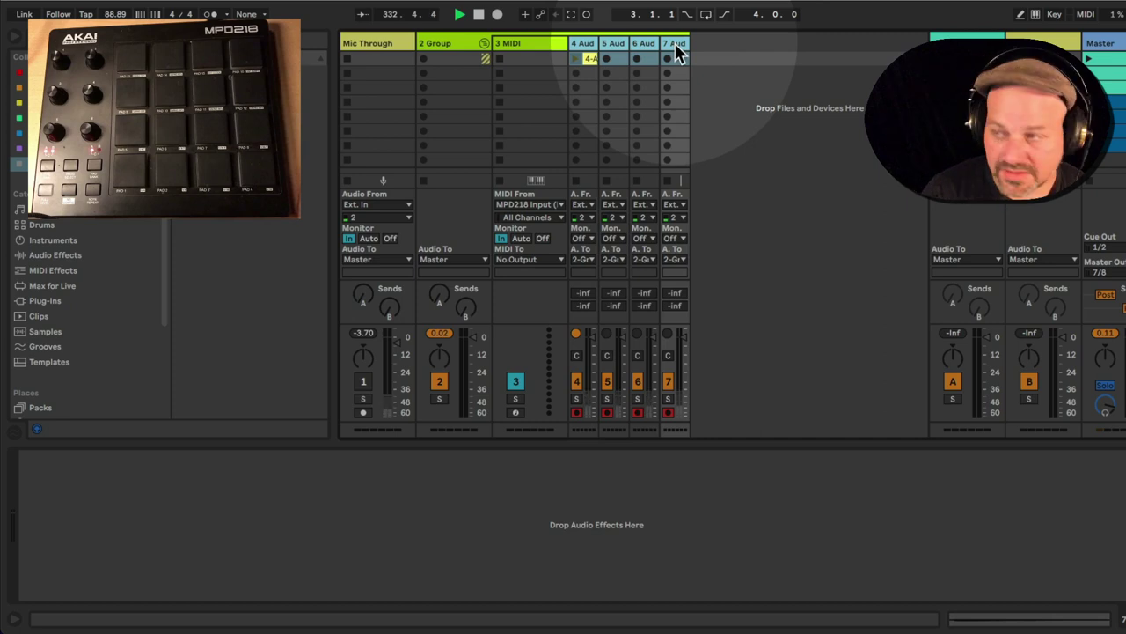
{"action": "key", "text": "ctrl+d"}
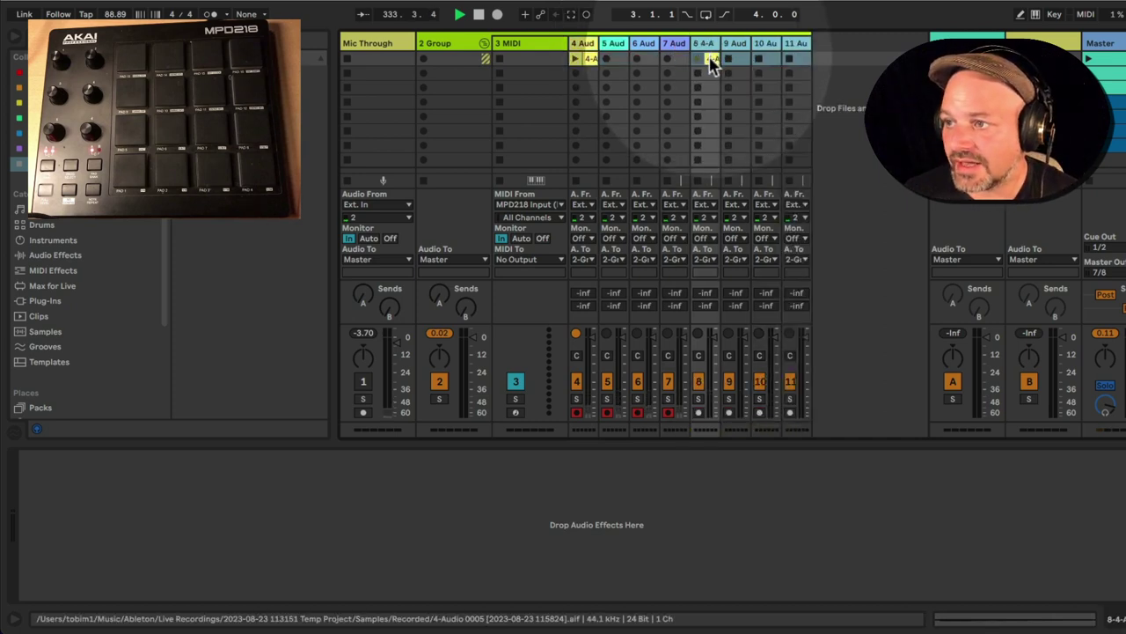
Step: Delete the recorded first-scene clips from audio tracks 8 and 4
{"action": "left_click", "coordinate": [711, 59]}
{"action": "key", "text": "Delete"}
{"action": "left_click", "coordinate": [590, 59]}
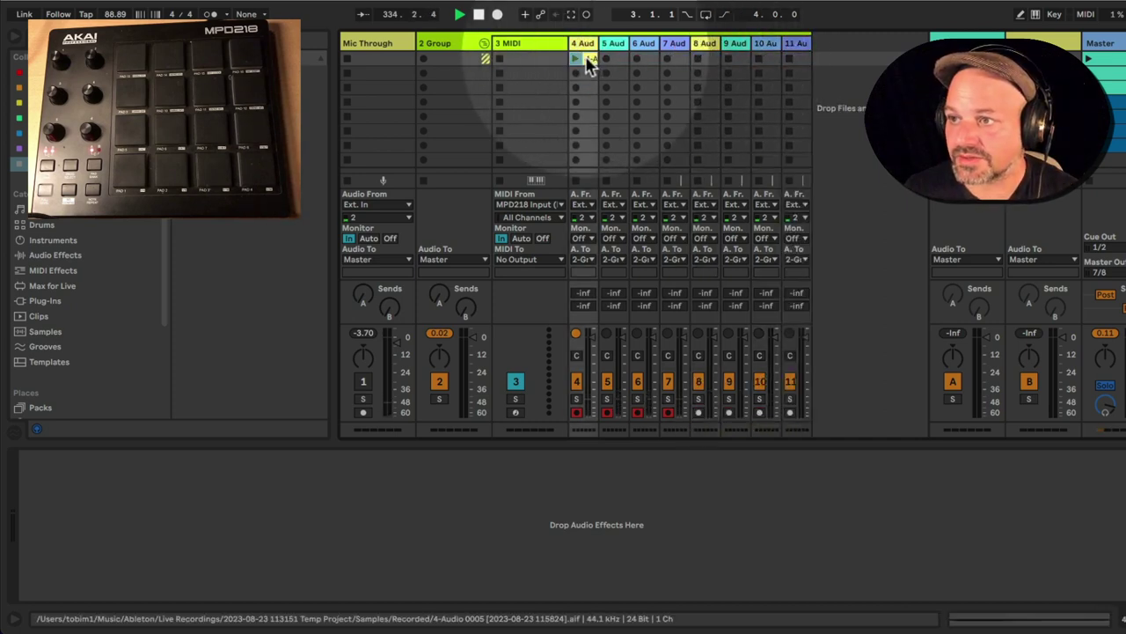
{"action": "key", "text": "Delete"}
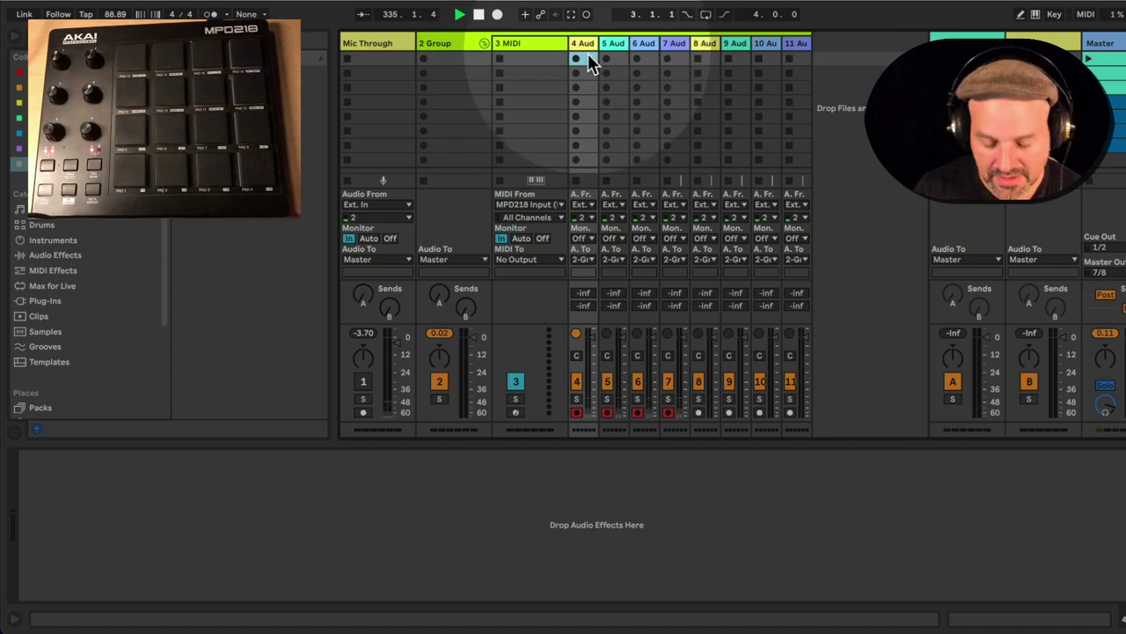
Step: Activate the Mic Through track and switch ListenToOff on, off and on again in Live Chopper on 3 MIDI
{"action": "left_click", "coordinate": [531, 53]}
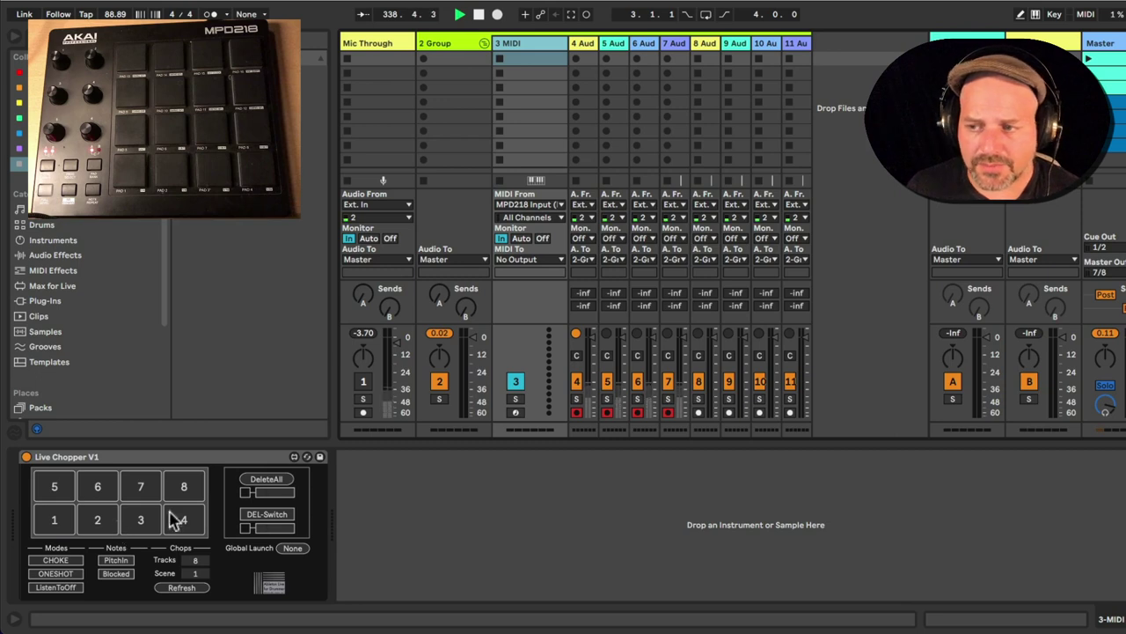
{"action": "left_click", "coordinate": [363, 387]}
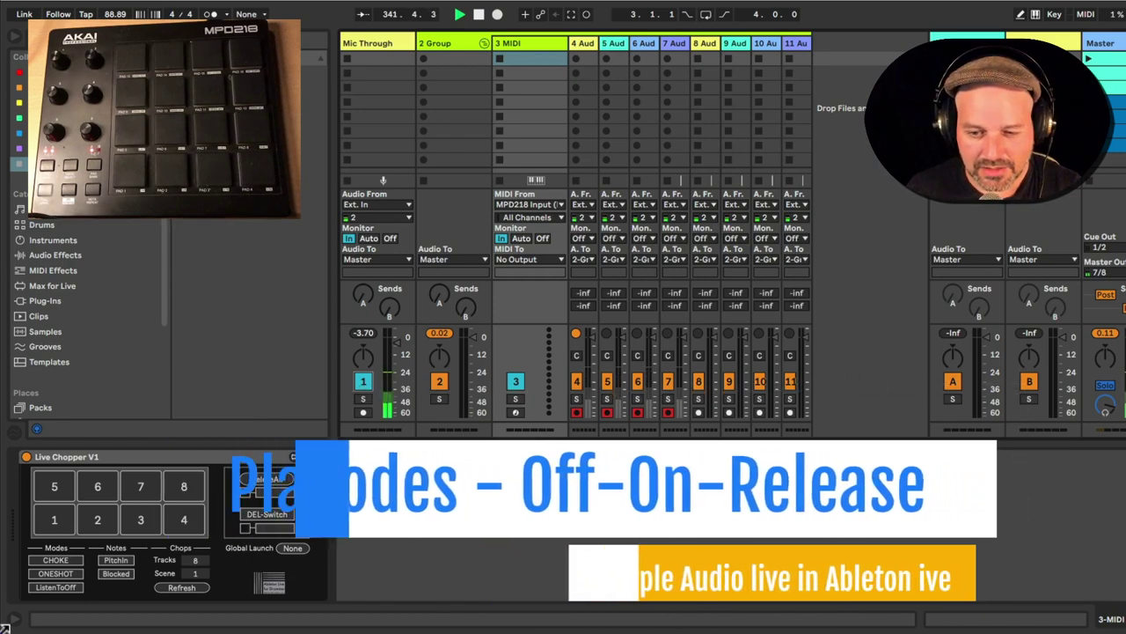
{"action": "left_click", "coordinate": [66, 589]}
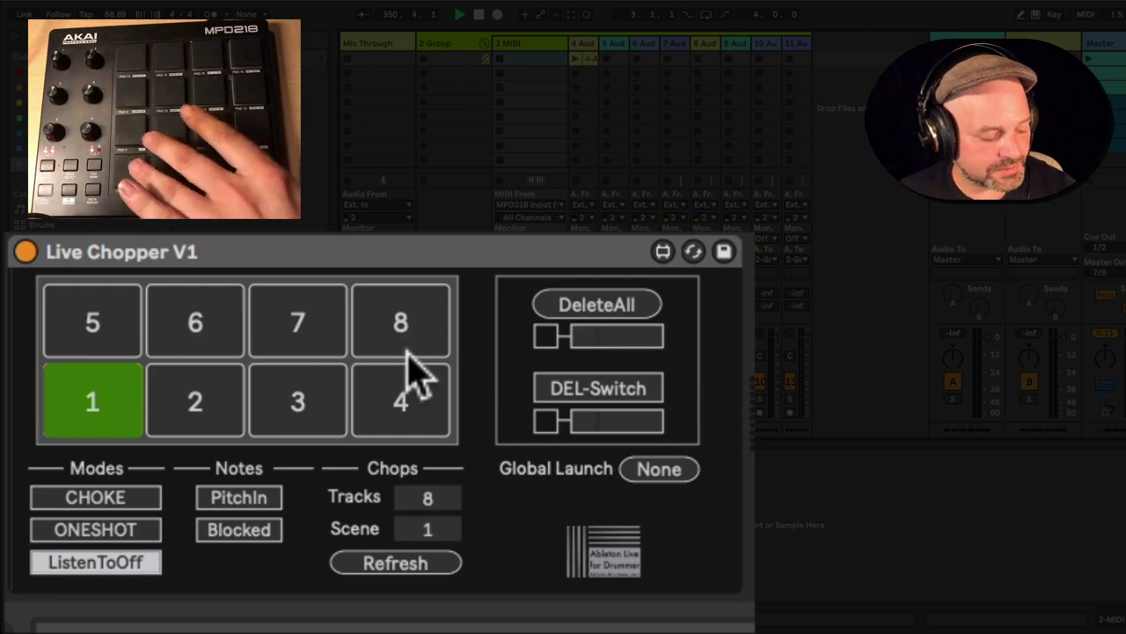
{"action": "left_click", "coordinate": [87, 566]}
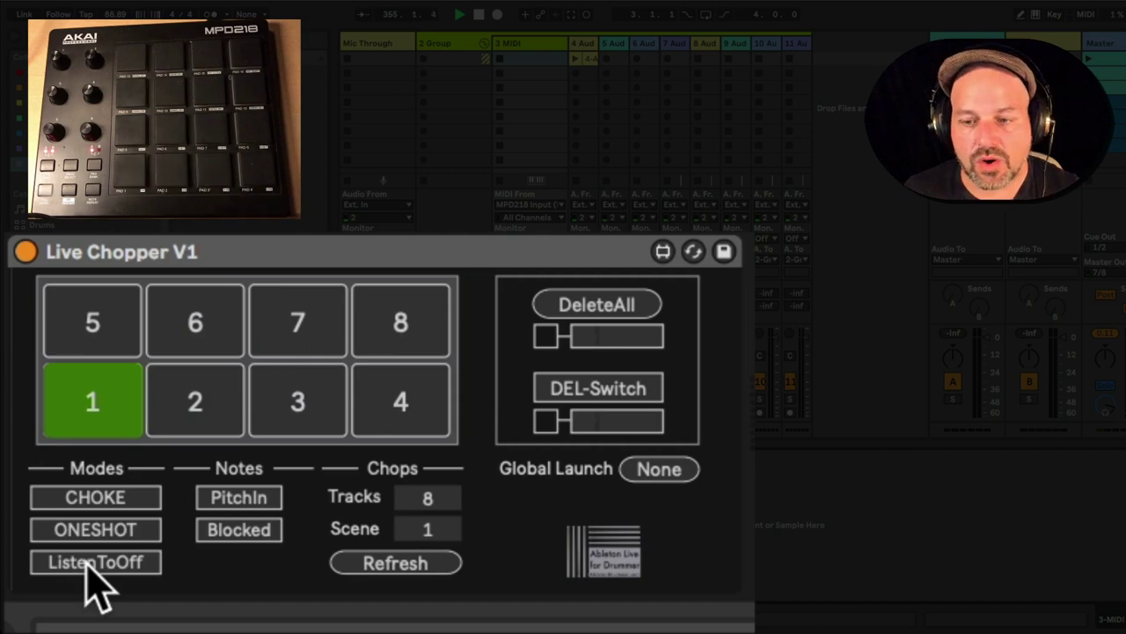
{"action": "left_click", "coordinate": [87, 567]}
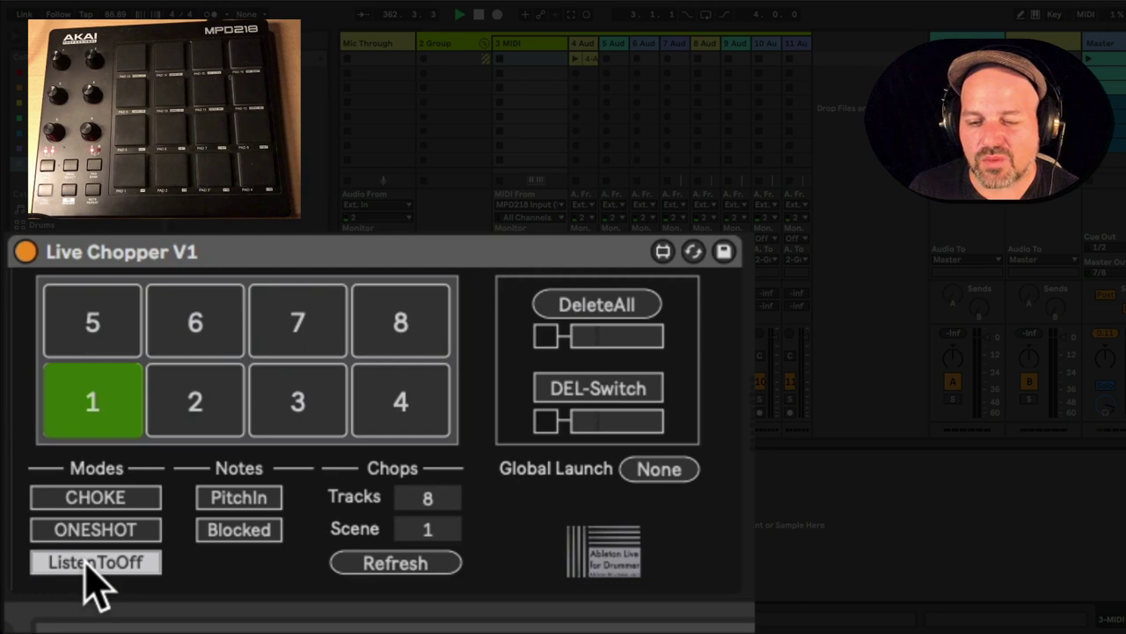
Step: Change Live Chopper's ONESHOT mode to REPEAT and delete all recorded chops
{"action": "left_click", "coordinate": [95, 530]}
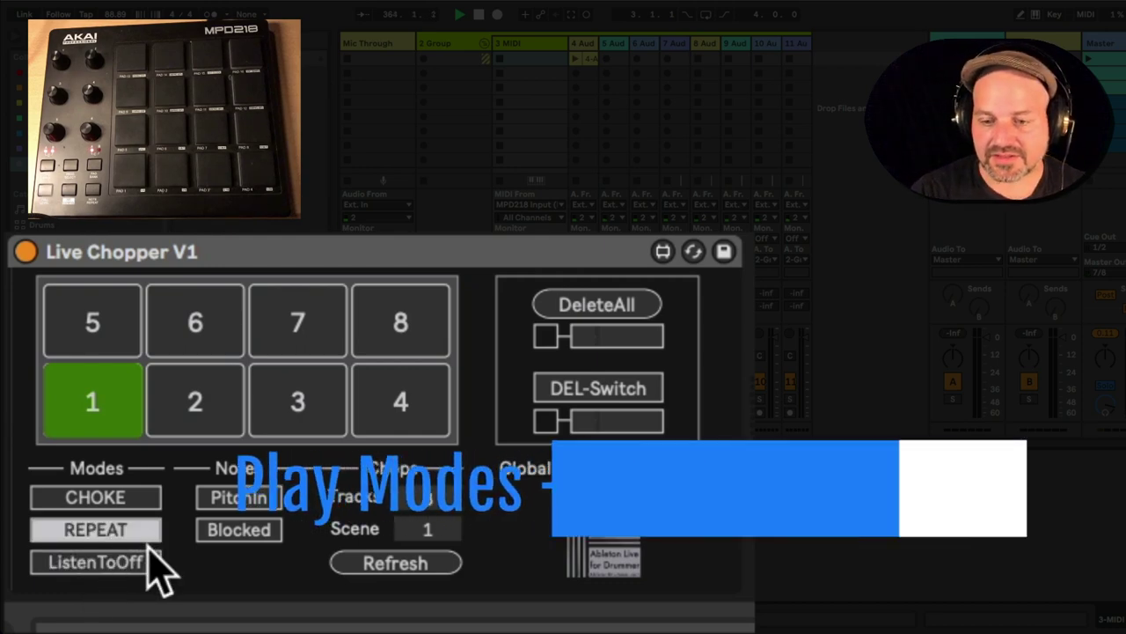
{"action": "left_click", "coordinate": [616, 307]}
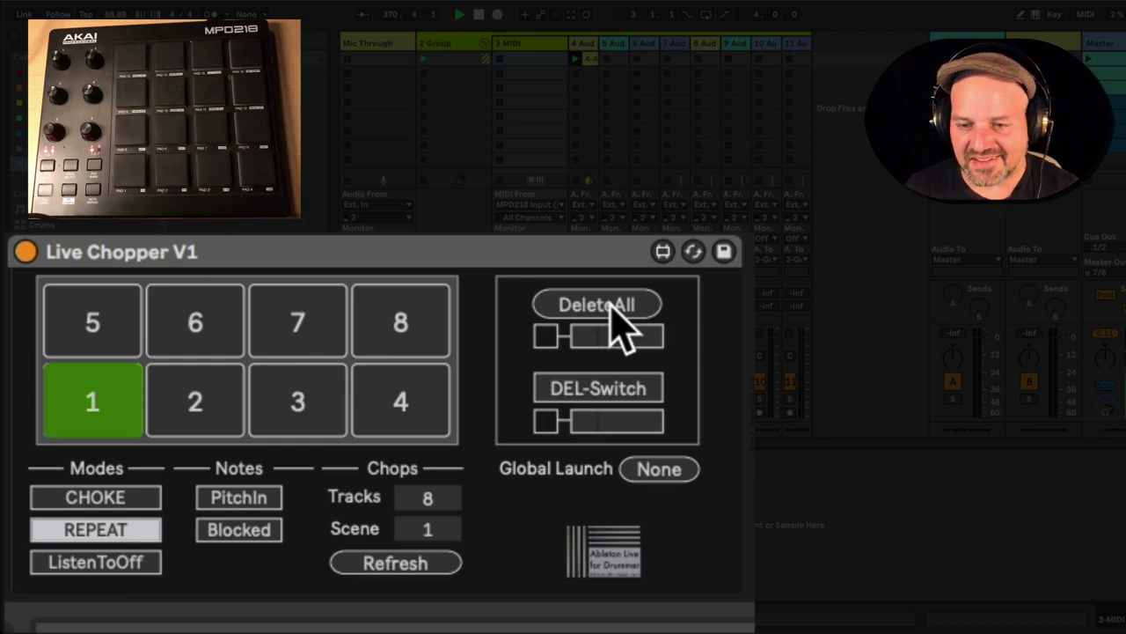
Step: Compare ListenToOff on and off twice while Live Chopper is in REPEAT mode
{"action": "left_click", "coordinate": [97, 568]}
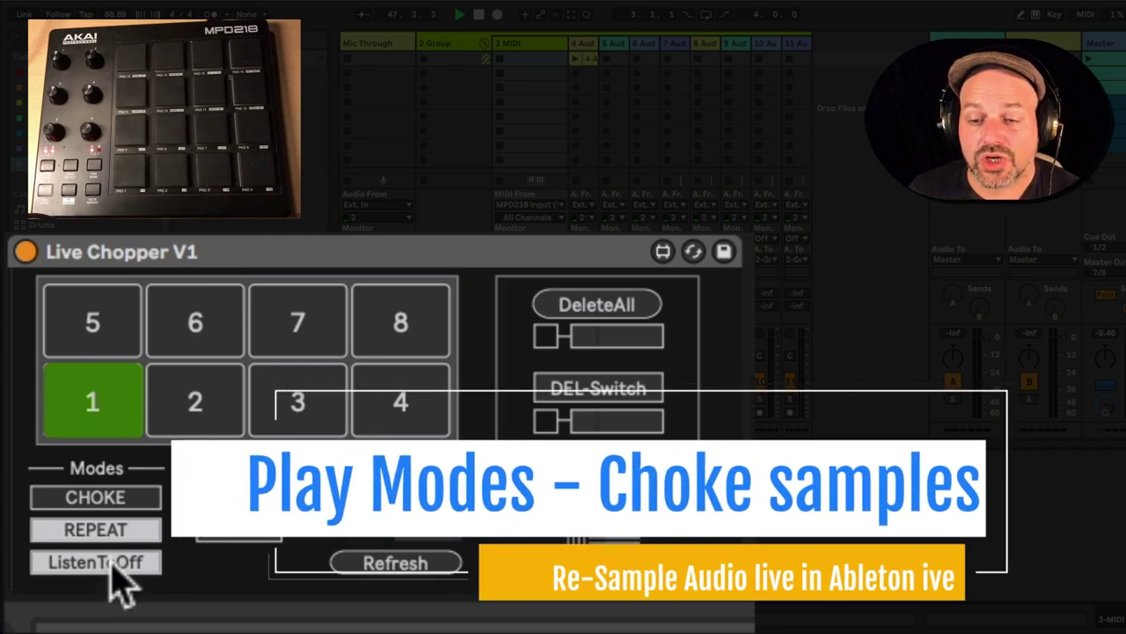
{"action": "left_click", "coordinate": [107, 560]}
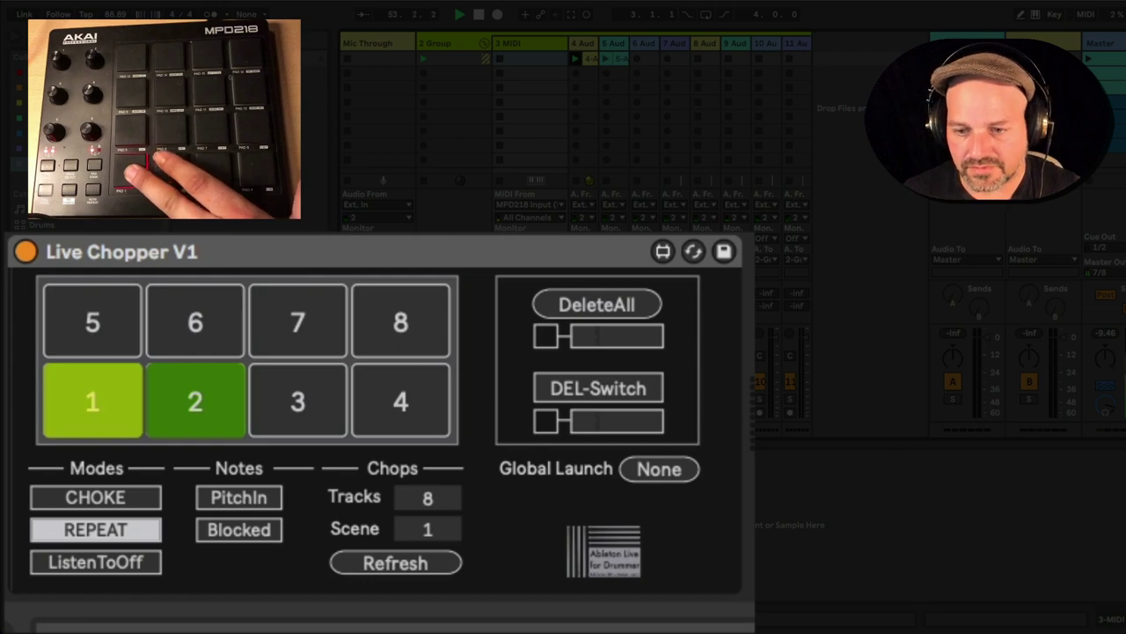
{"action": "left_click", "coordinate": [128, 561]}
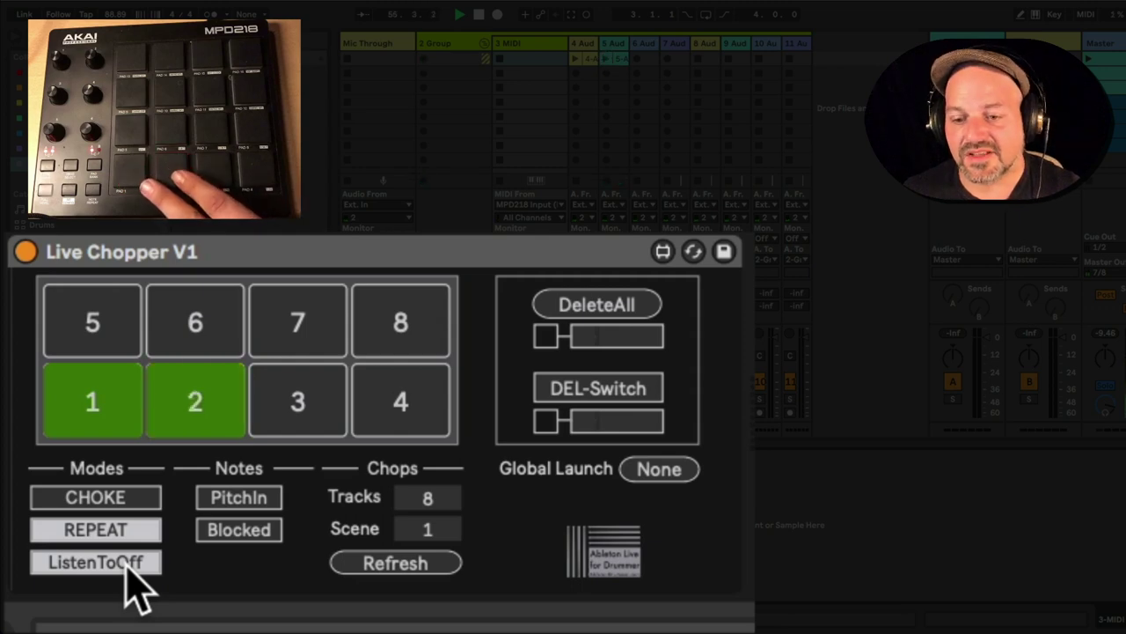
{"action": "left_click", "coordinate": [128, 563]}
Step: Turn on CHOKE mode for the chops and set REPEAT back to ONESHOT
{"action": "left_click", "coordinate": [123, 502]}
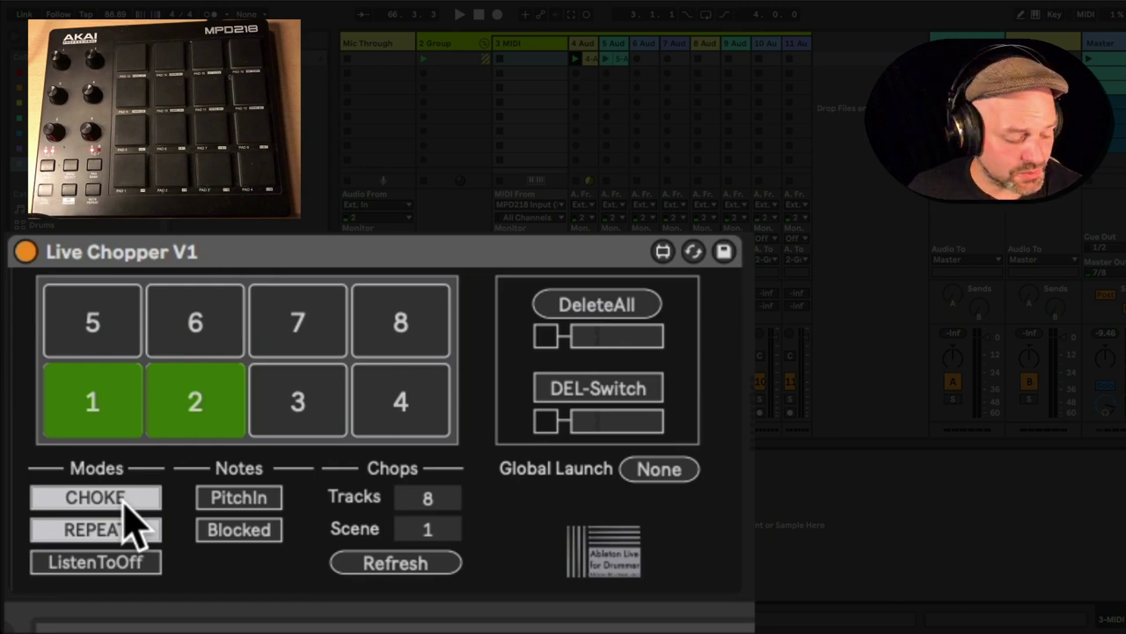
{"action": "left_click", "coordinate": [83, 531]}
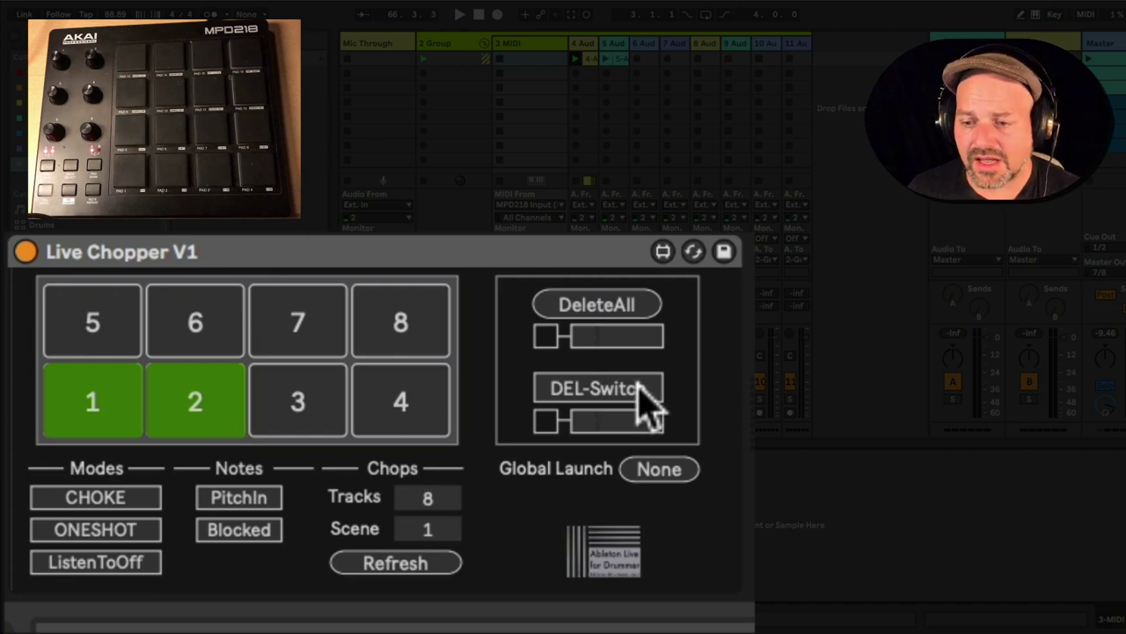
Step: Assign D#2 as the trigger note for DeleteAll and leave its note trigger disabled
{"action": "left_click", "coordinate": [548, 344]}
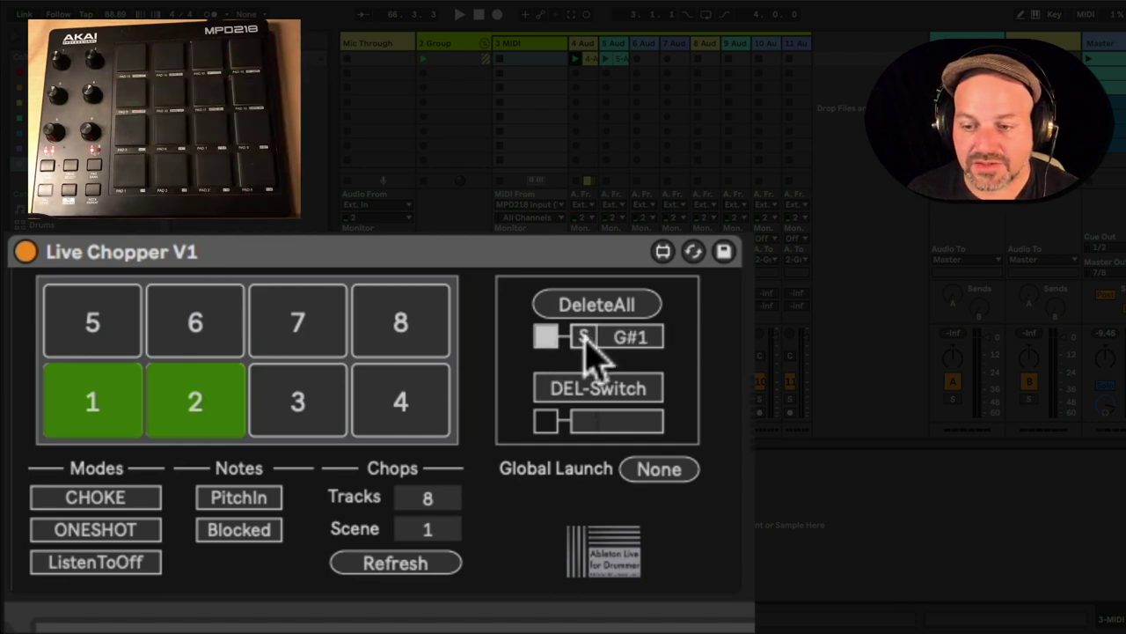
{"action": "left_click", "coordinate": [585, 338]}
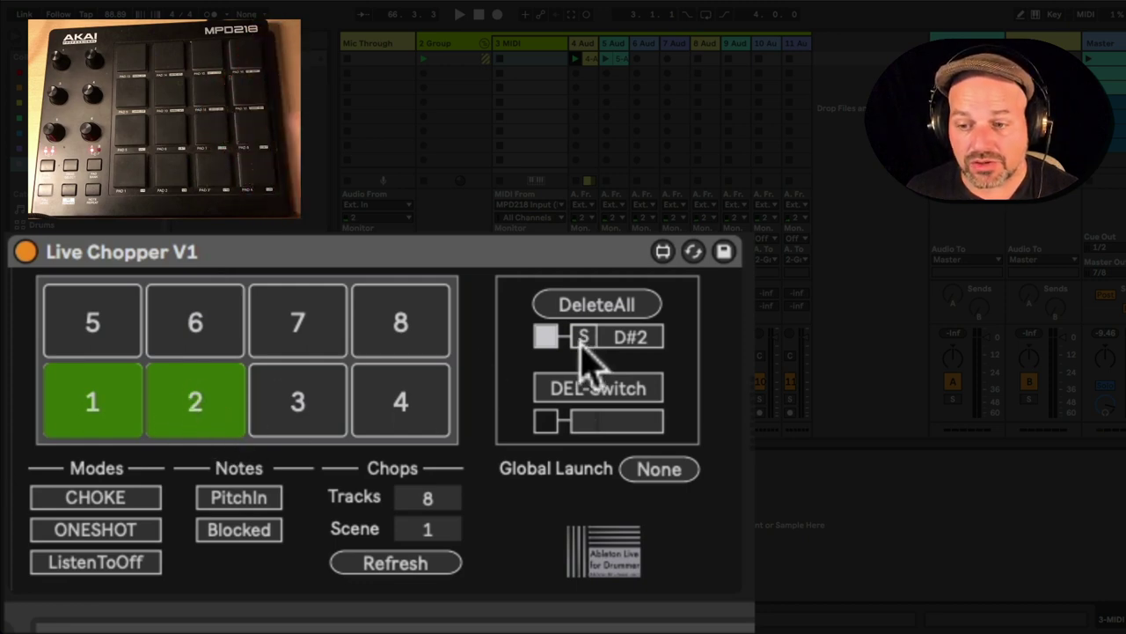
{"action": "left_click", "coordinate": [545, 336]}
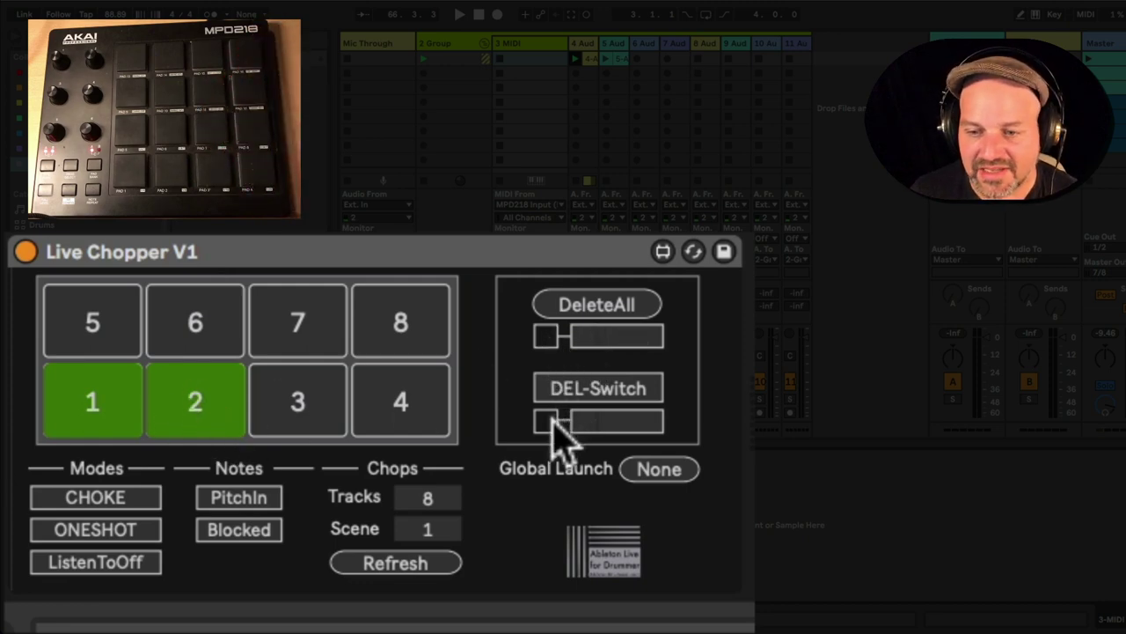
Step: Test DEL-Switch by turning Live Chopper's delete mode on and off twice
{"action": "left_click", "coordinate": [606, 392]}
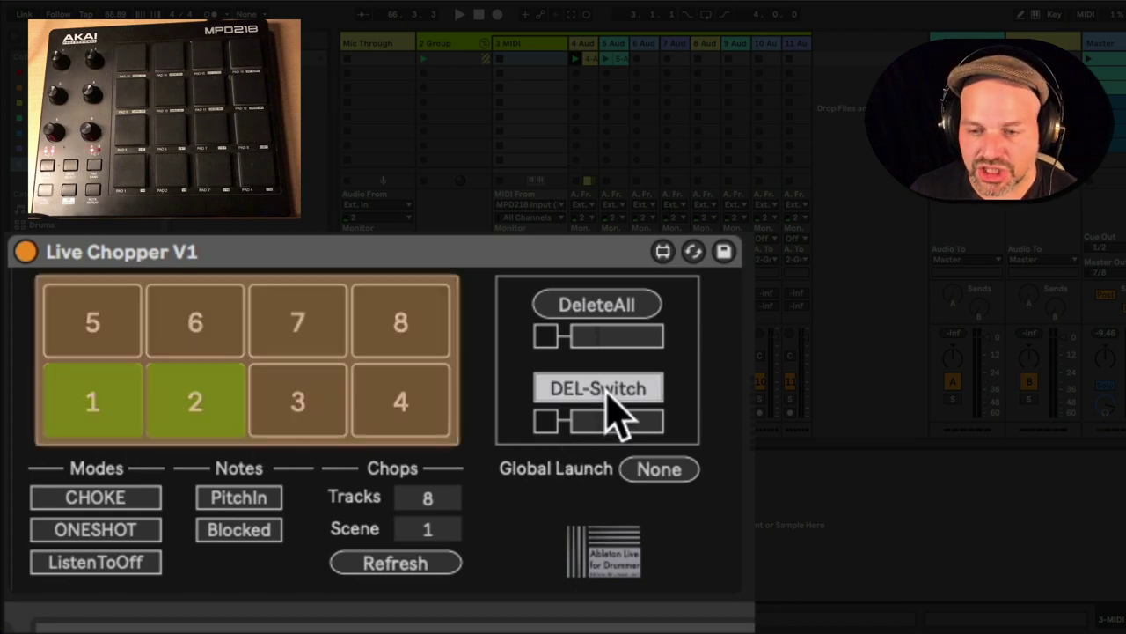
{"action": "left_click", "coordinate": [605, 393]}
{"action": "left_click", "coordinate": [606, 393]}
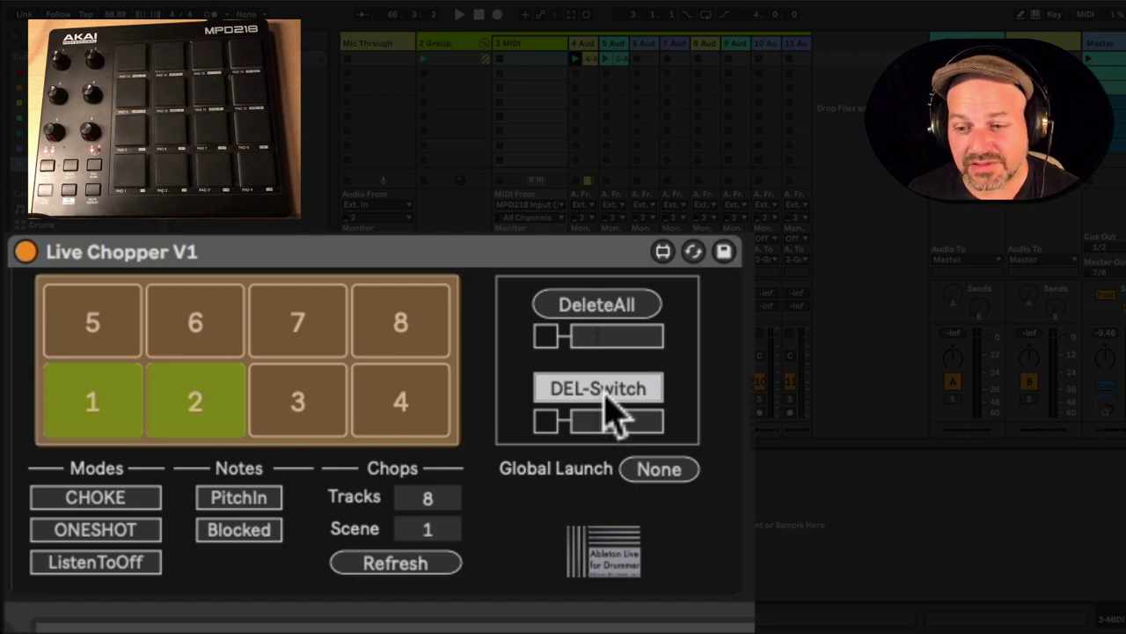
{"action": "left_click", "coordinate": [605, 392]}
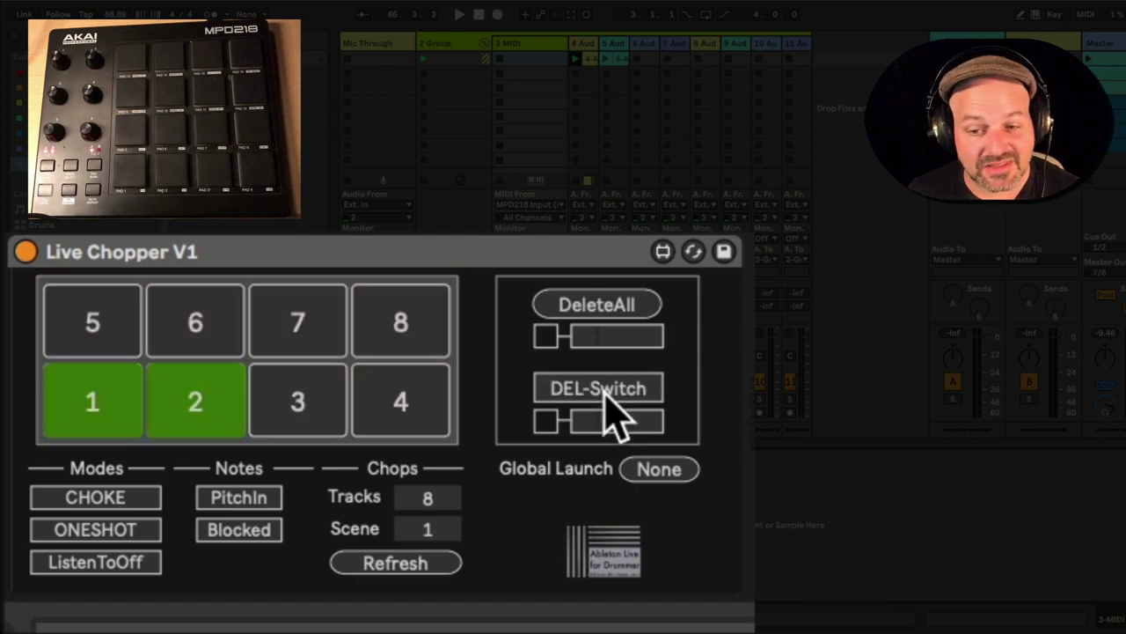
Step: Enable the note triggers for DEL-Switch on B1 and DeleteAll on D#2
{"action": "left_click", "coordinate": [546, 422]}
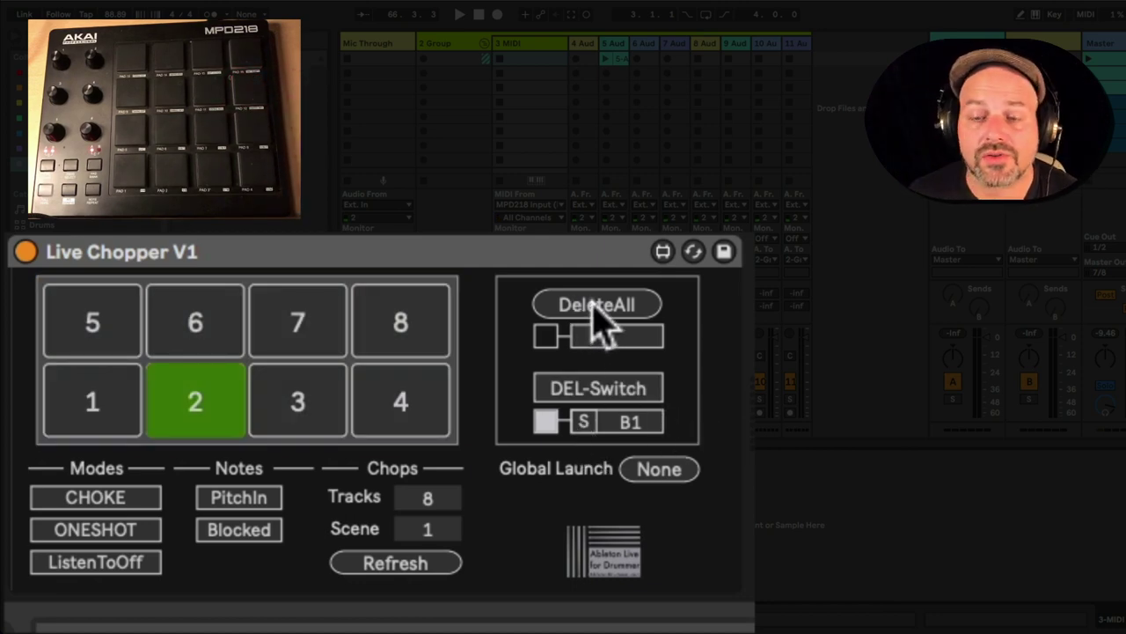
{"action": "left_click", "coordinate": [547, 336]}
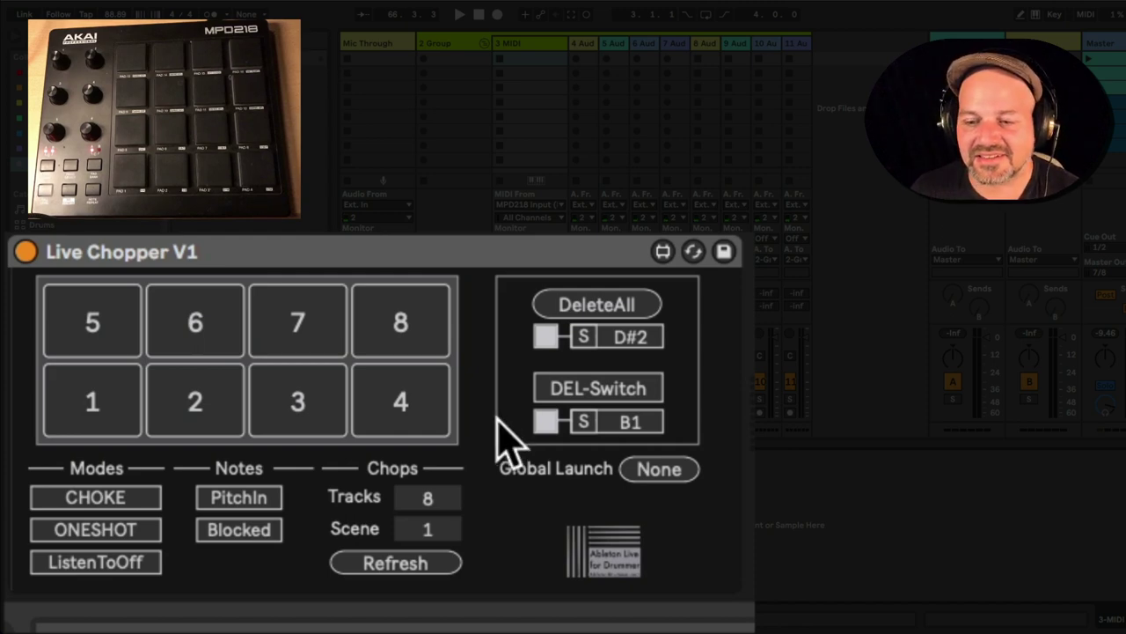
Step: Compare the Through and Blocked options for Live Chopper's notes and leave the setting on Through
{"action": "left_click", "coordinate": [257, 533]}
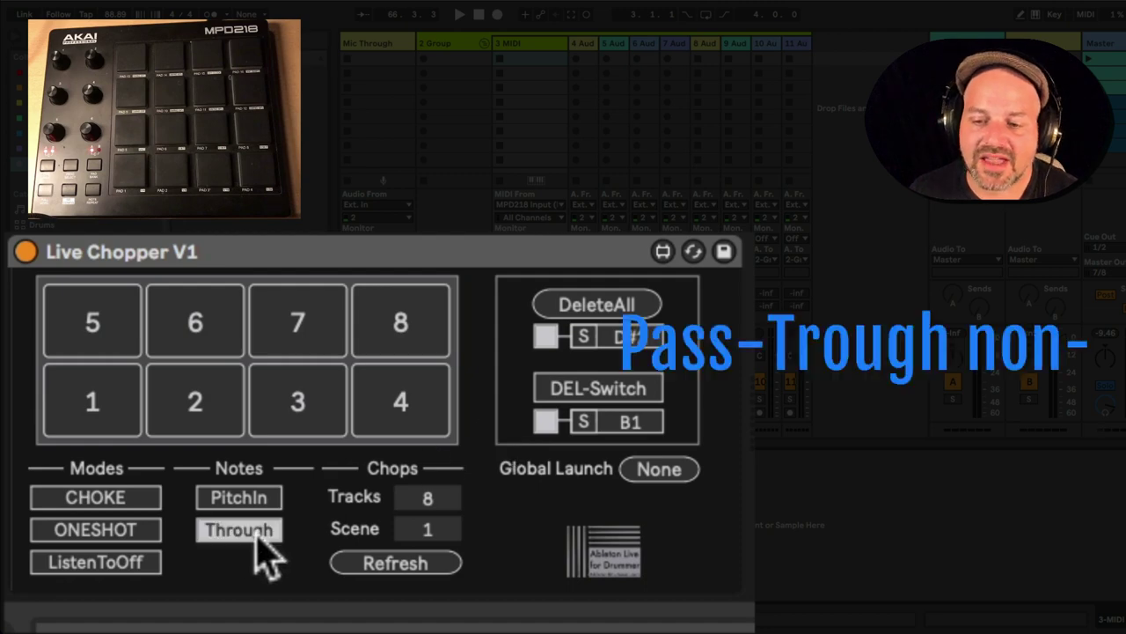
{"action": "left_click", "coordinate": [256, 532]}
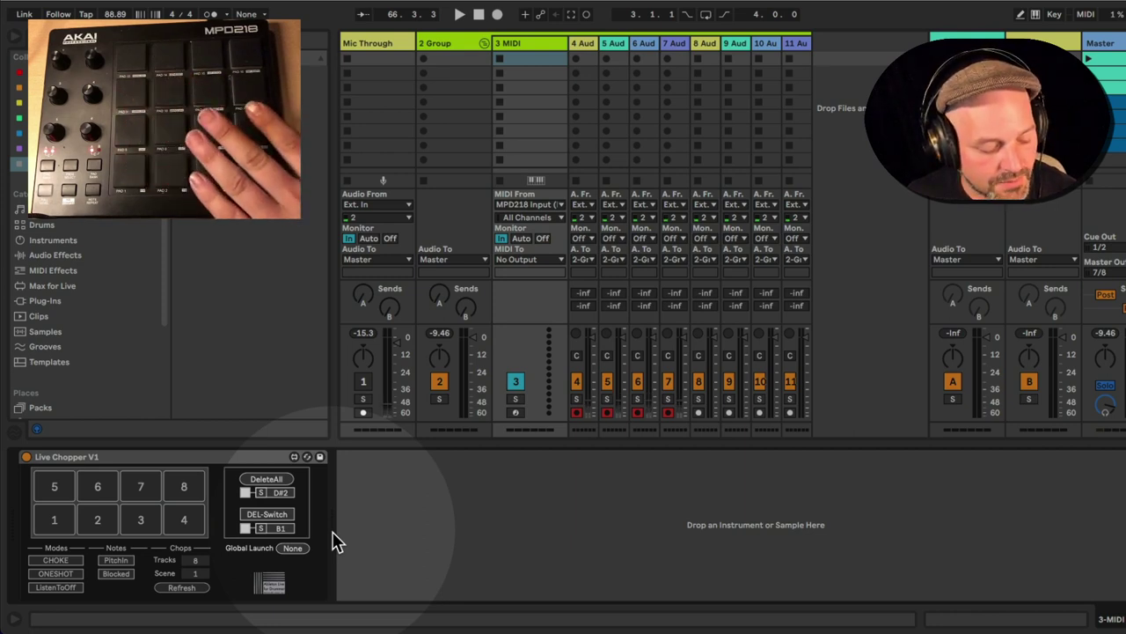
{"action": "left_click", "coordinate": [117, 574]}
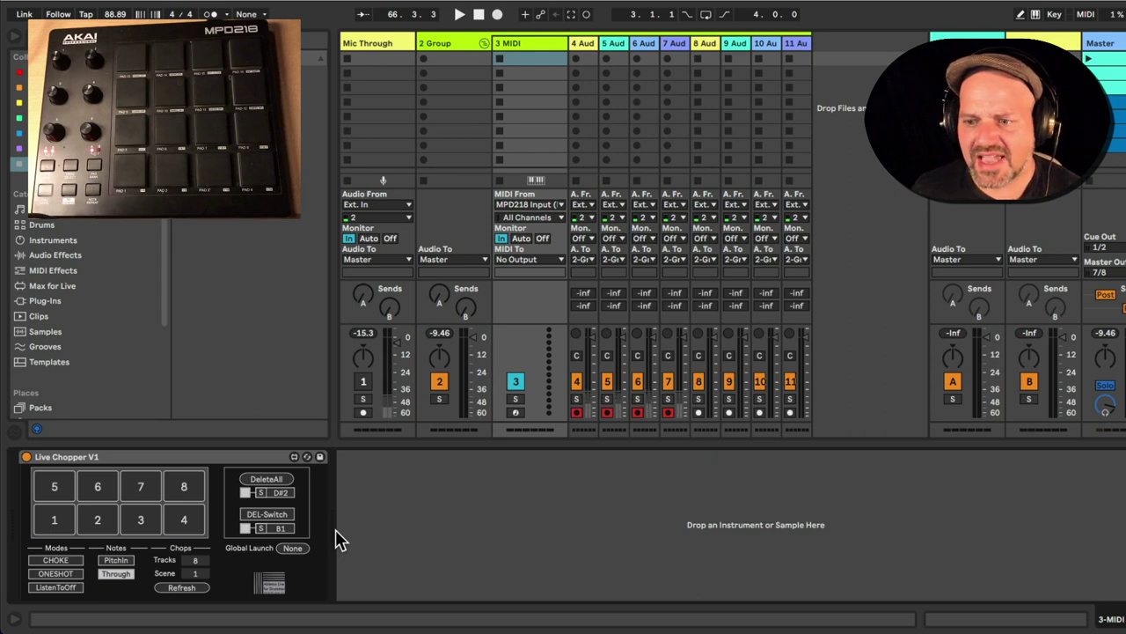
Step: Select audio tracks 4 through 11 to point them out, and return to the Live Chopper device on 3 MIDI
{"action": "left_click", "coordinate": [588, 49]}
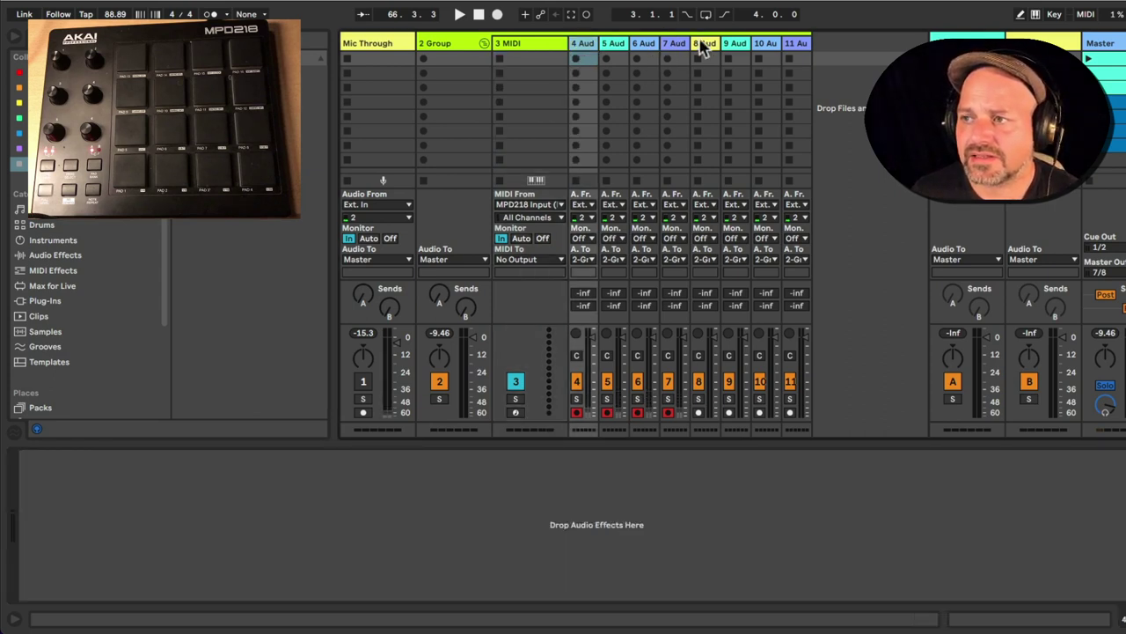
{"action": "left_click", "coordinate": [800, 49], "text": "shift"}
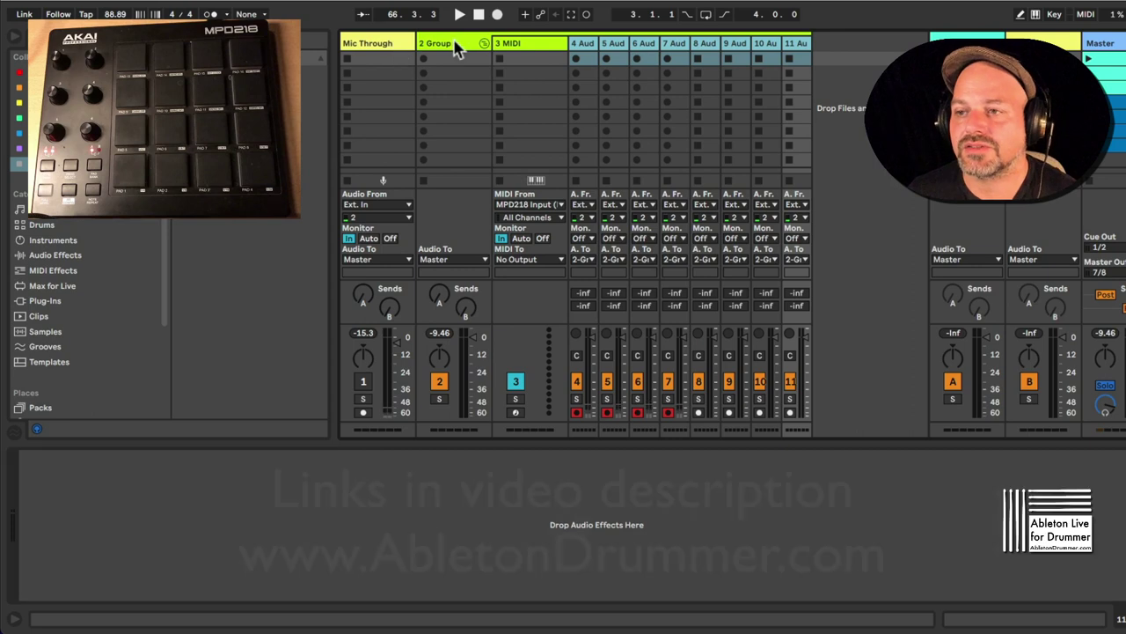
{"action": "left_click", "coordinate": [531, 49]}
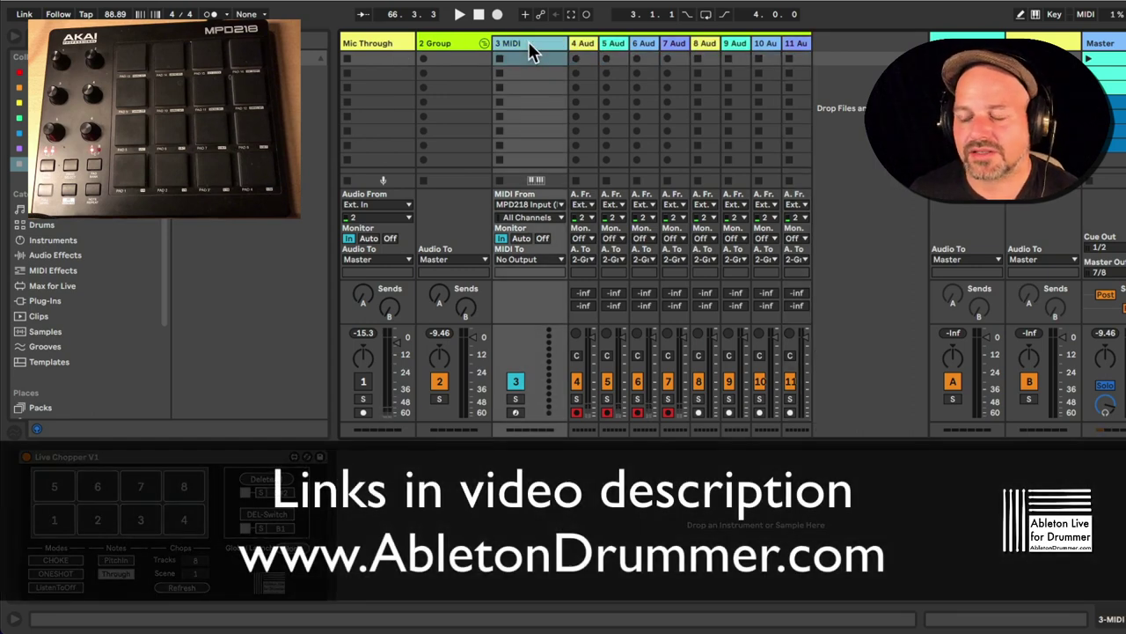